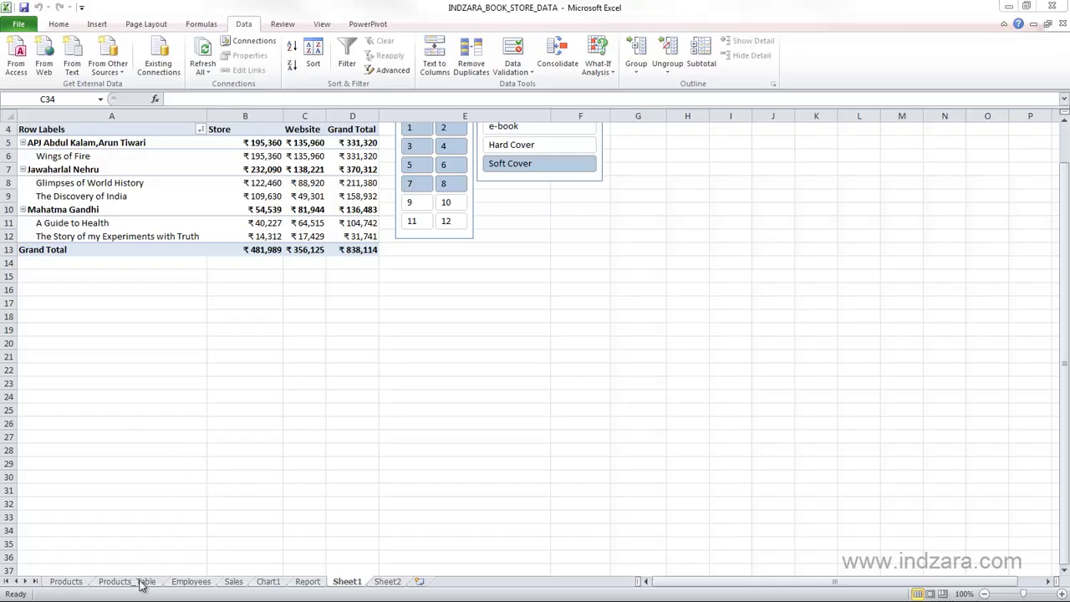
Open the Products_Table sheet and apply Table Style Medium 3 to the products table.
left_click(142, 583)
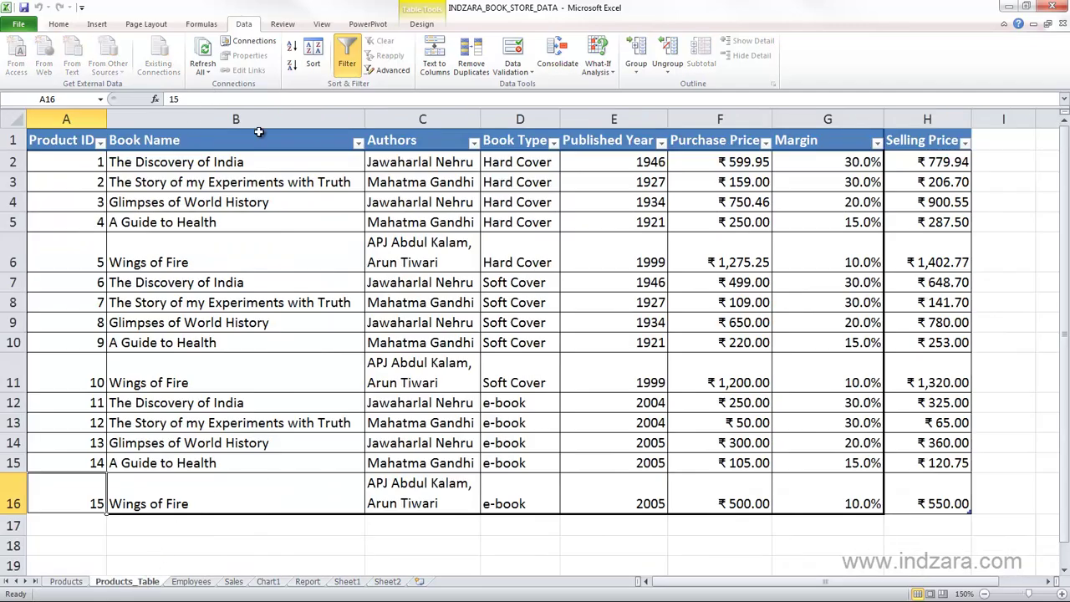
left_click(251, 282)
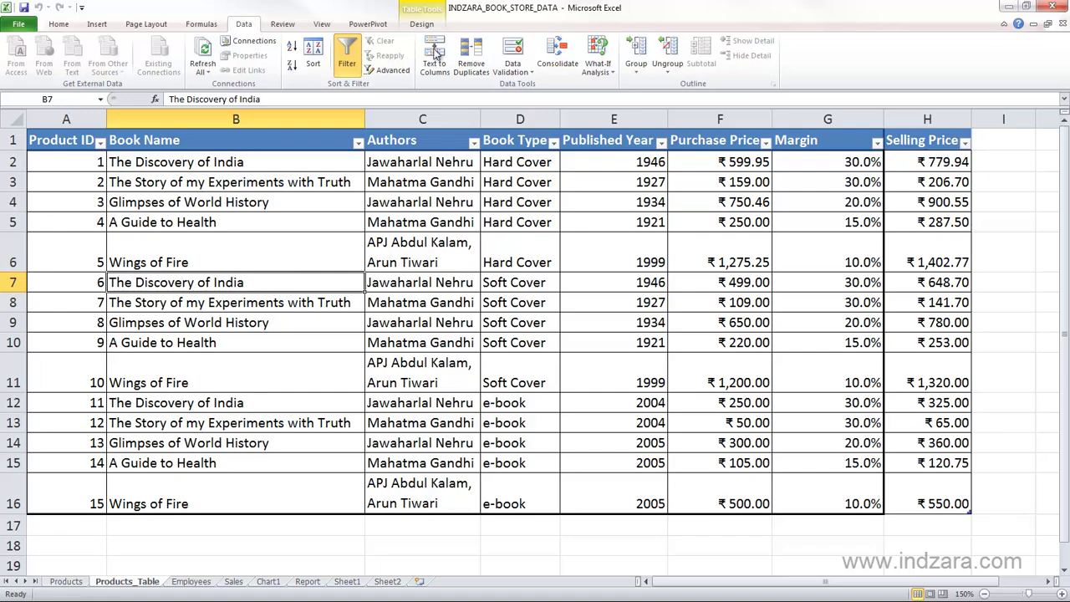
left_click(421, 23)
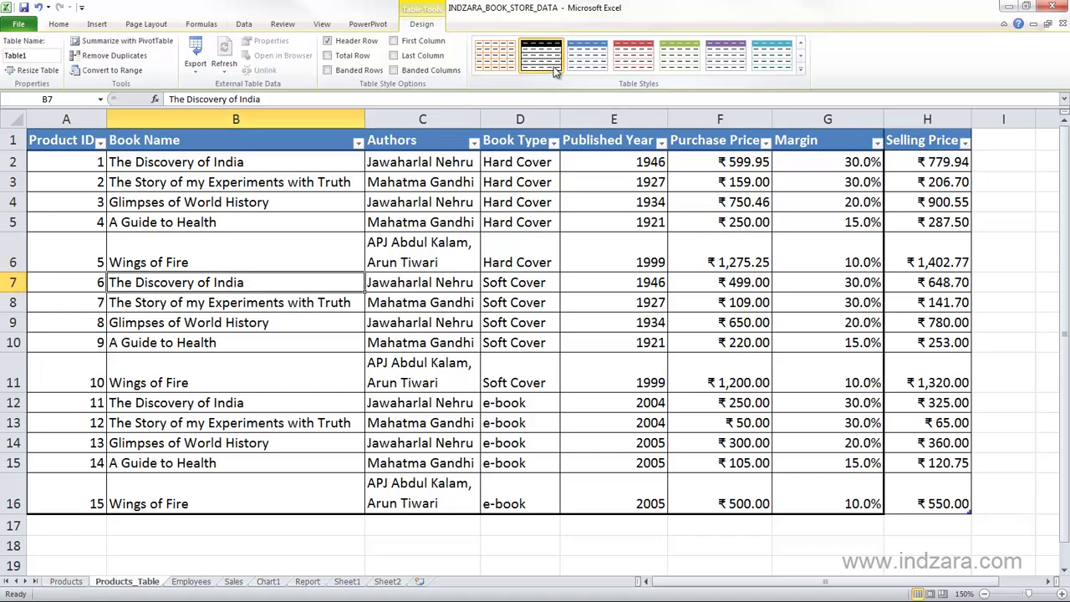
left_click(800, 71)
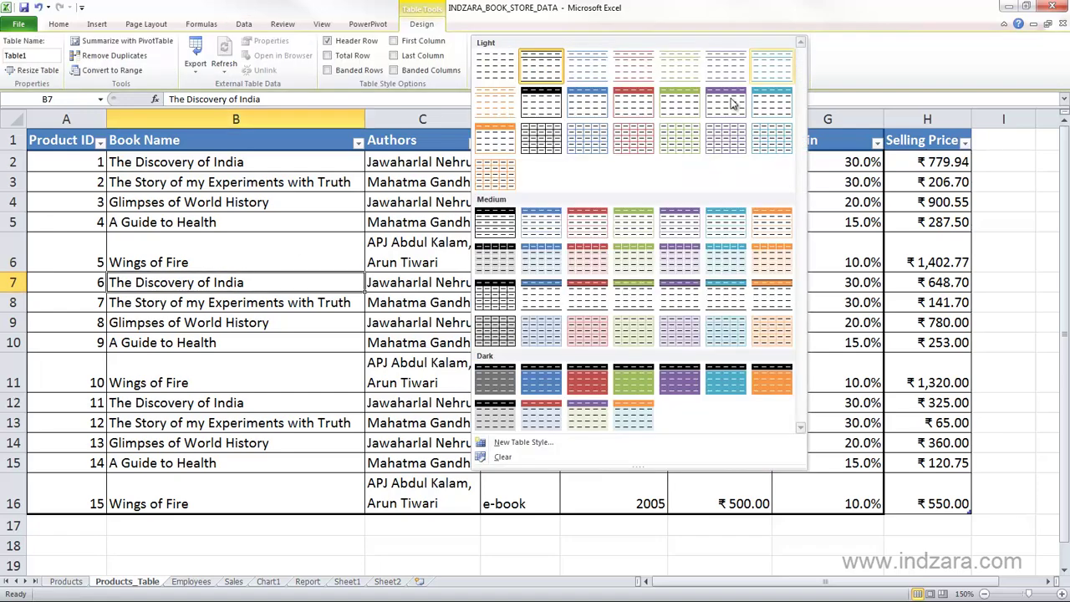
left_click(594, 224)
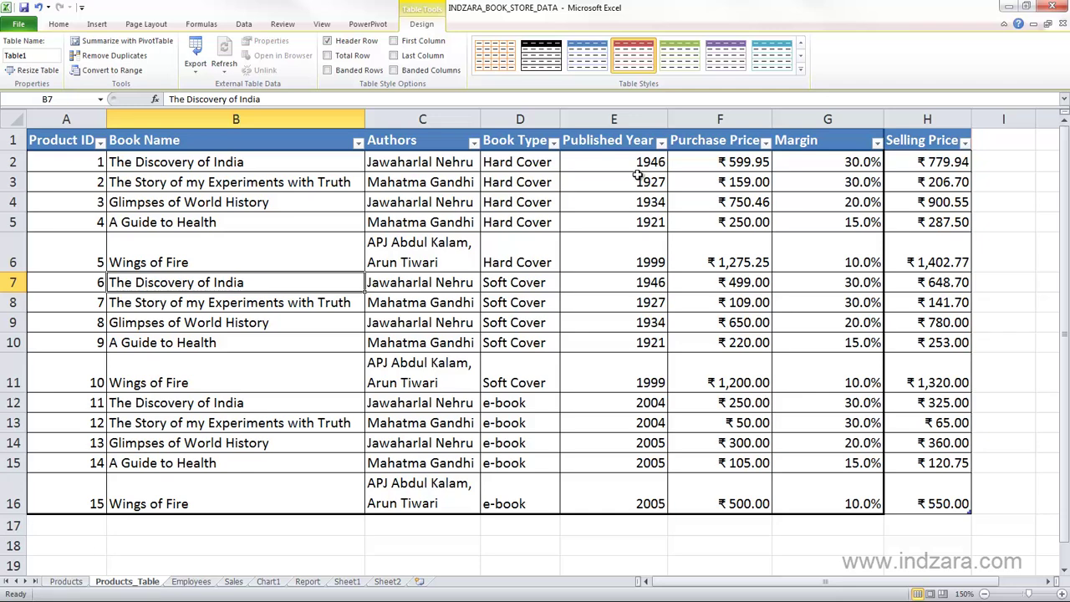
Clear all cell formats from the whole products table, A1:H16, including its header row.
left_click(82, 139)
left_click_drag(138, 140, 889, 149)
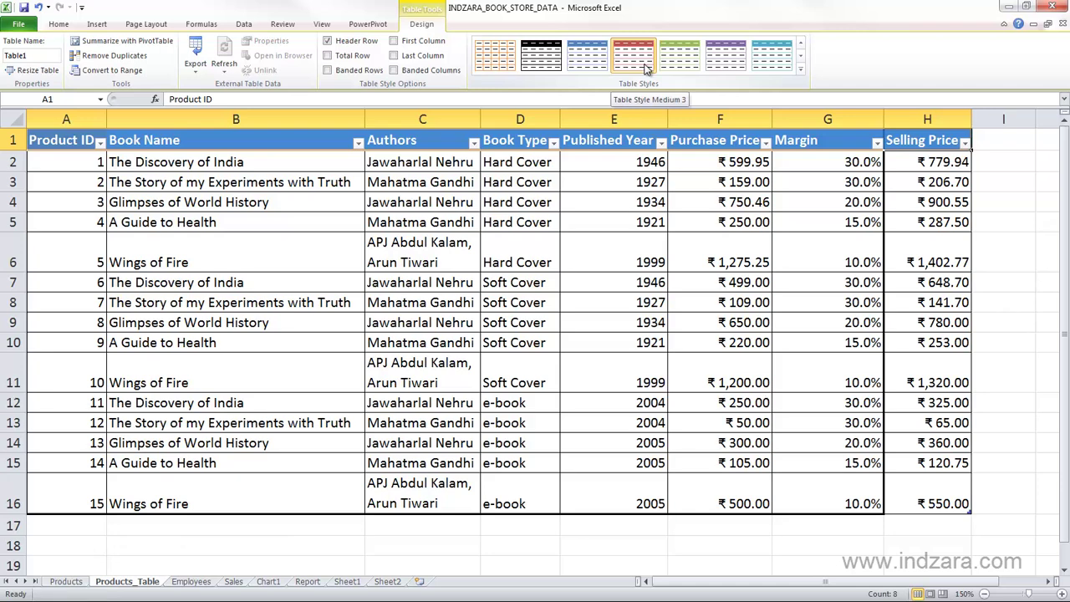
left_click_drag(77, 142, 906, 500)
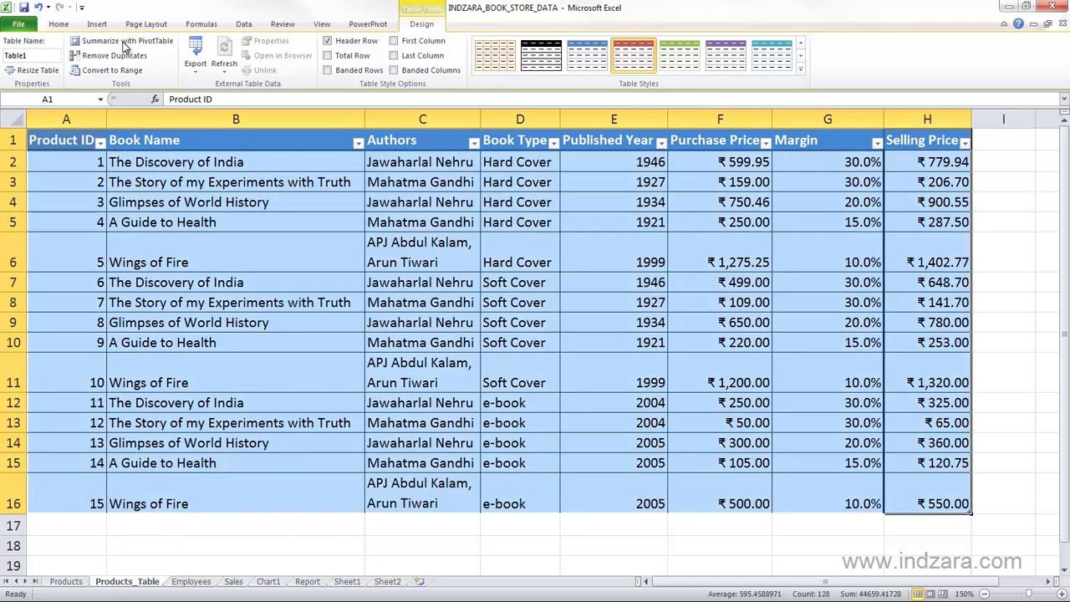
left_click(59, 23)
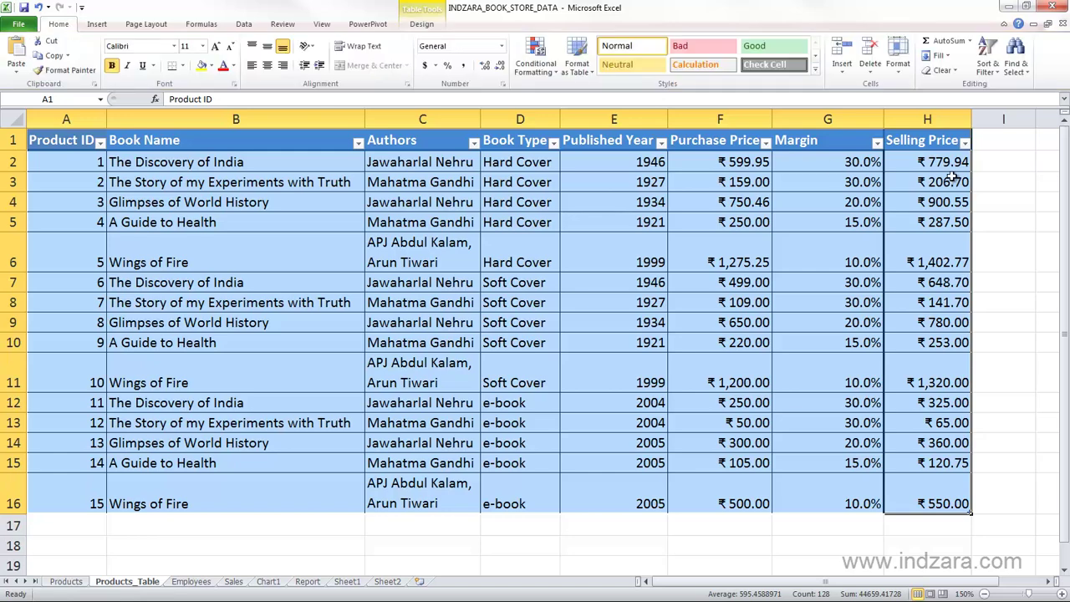
left_click(955, 72)
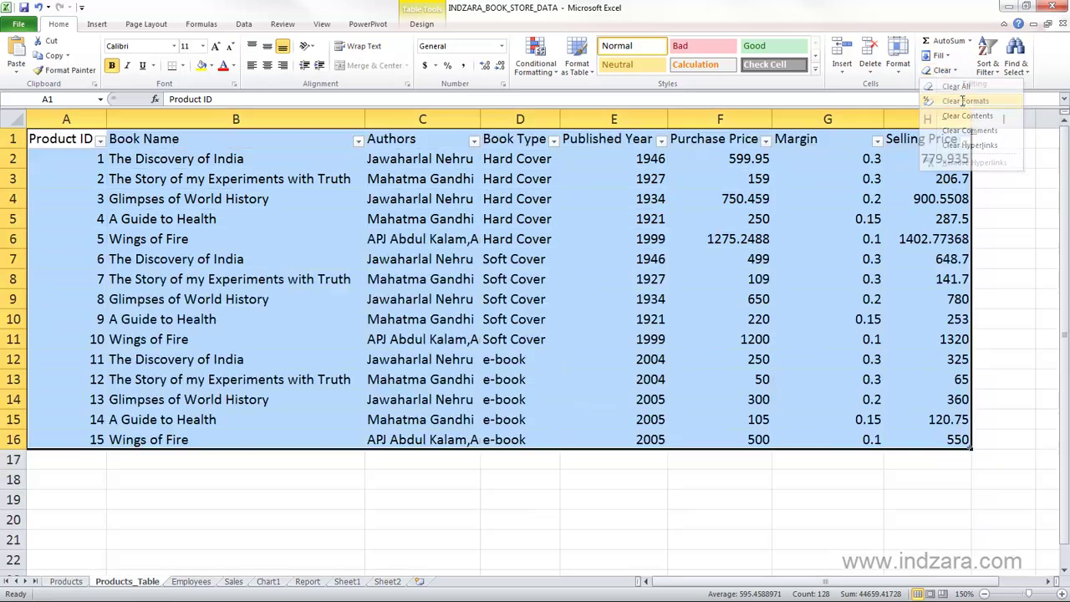
left_click(964, 101)
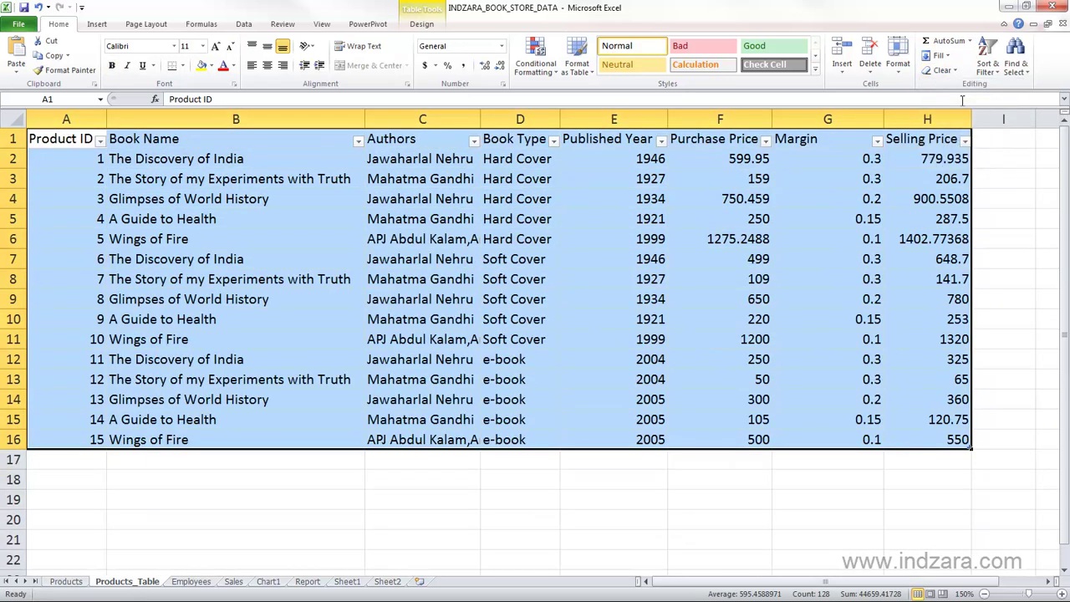
Apply Table Style Medium 3 to the products table with its cell formats cleared.
left_click(551, 75)
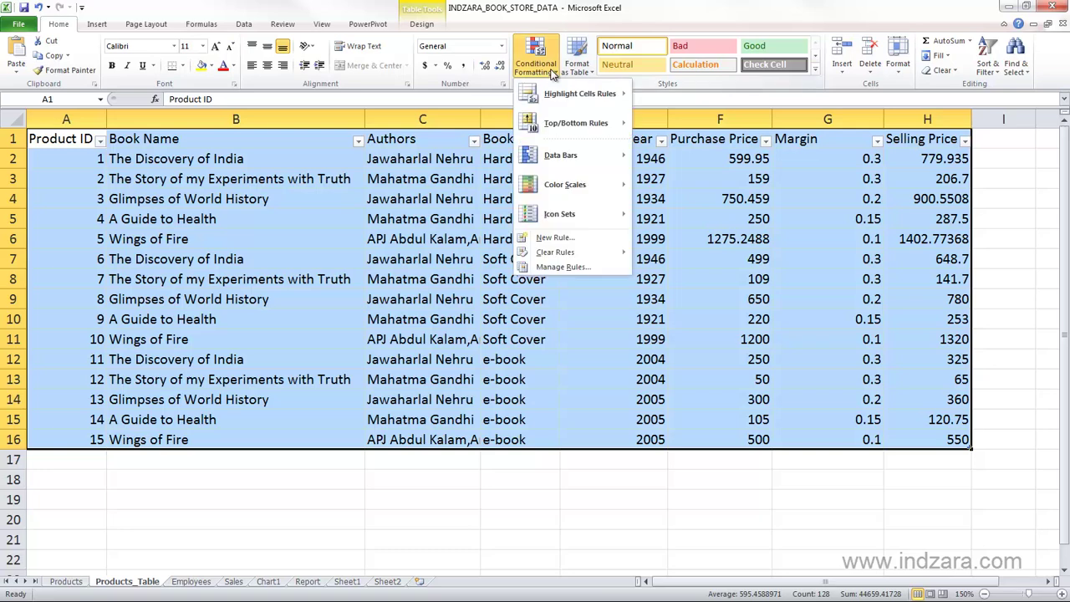
left_click(421, 23)
left_click(422, 23)
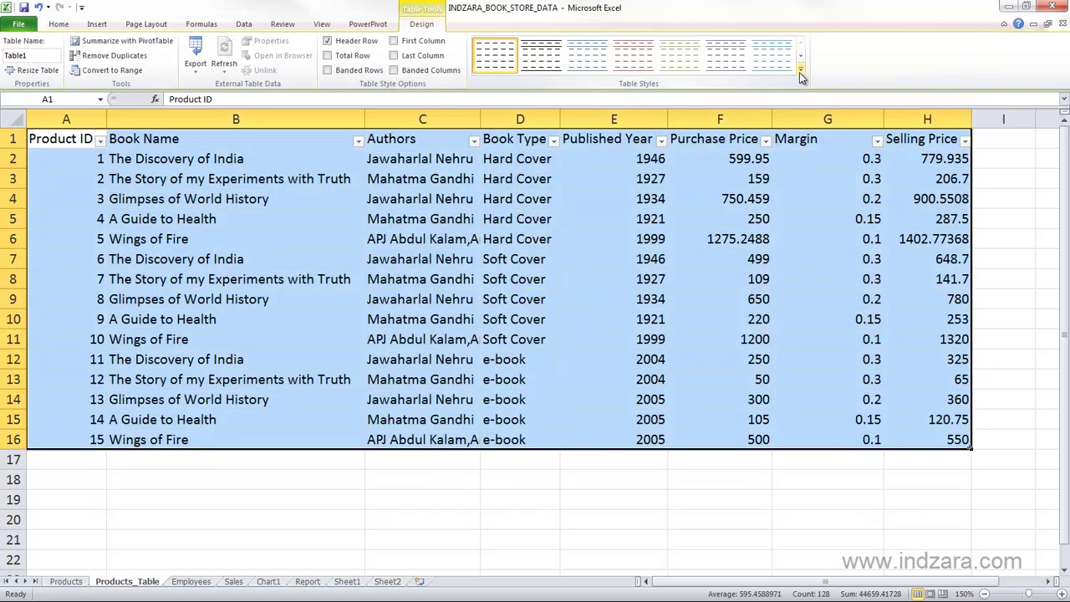
left_click(800, 58)
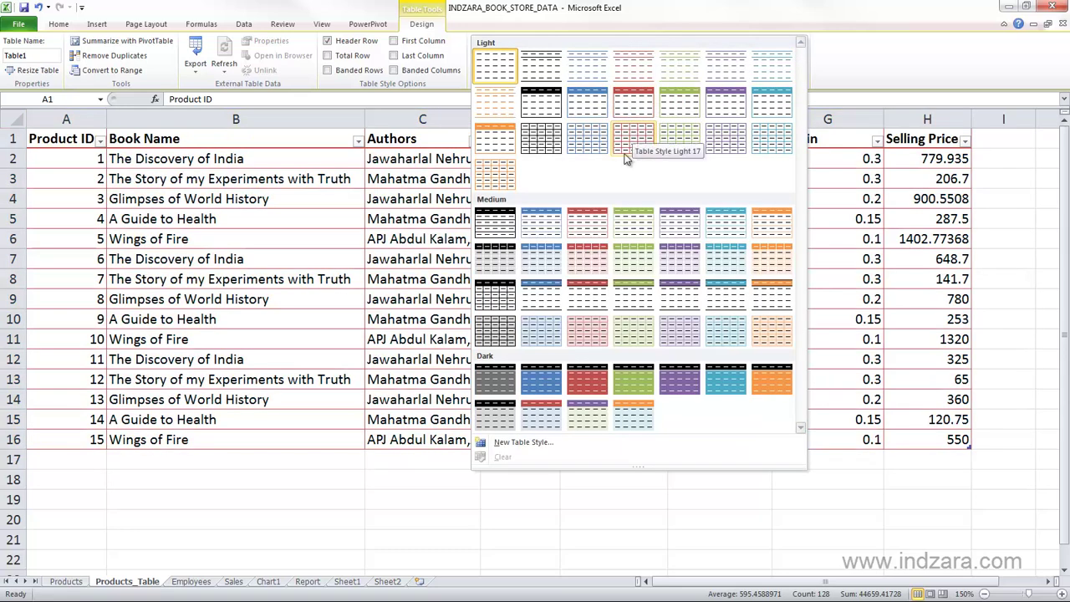
left_click(595, 219)
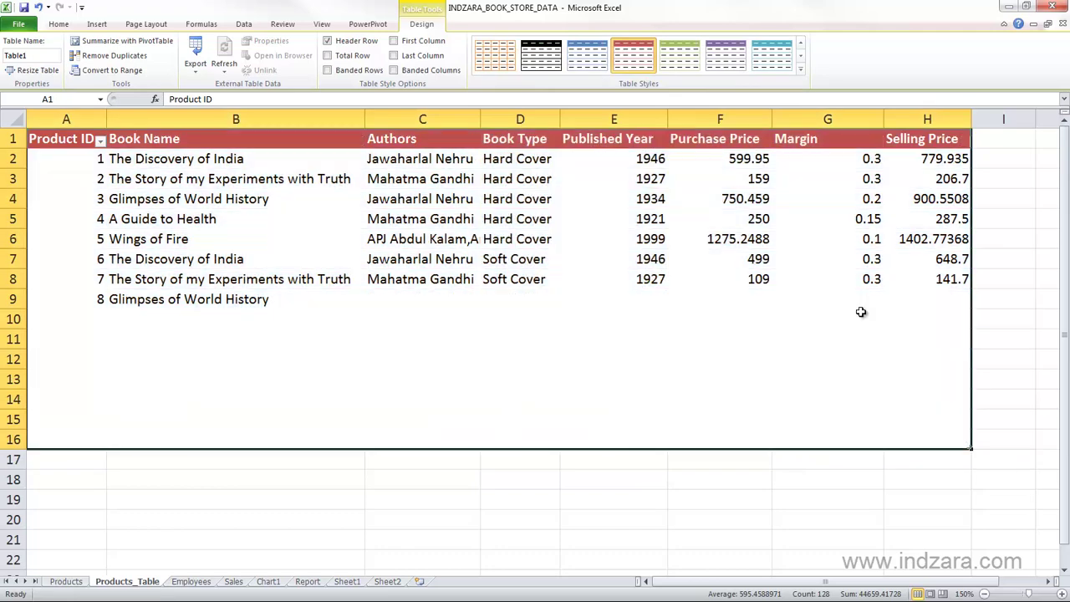
left_click(861, 311)
Format the Purchase Price and Selling Price values as Currency with two decimal places and the ₹ English (India) symbol.
left_click(738, 151)
left_click_drag(734, 251, 733, 440)
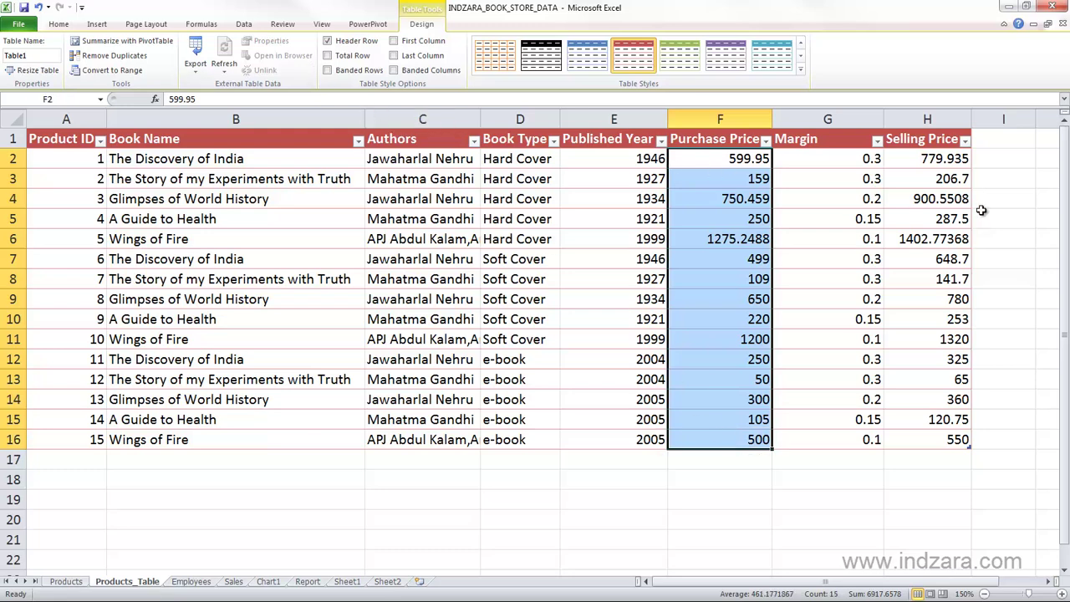
left_click_drag(950, 167, 934, 432)
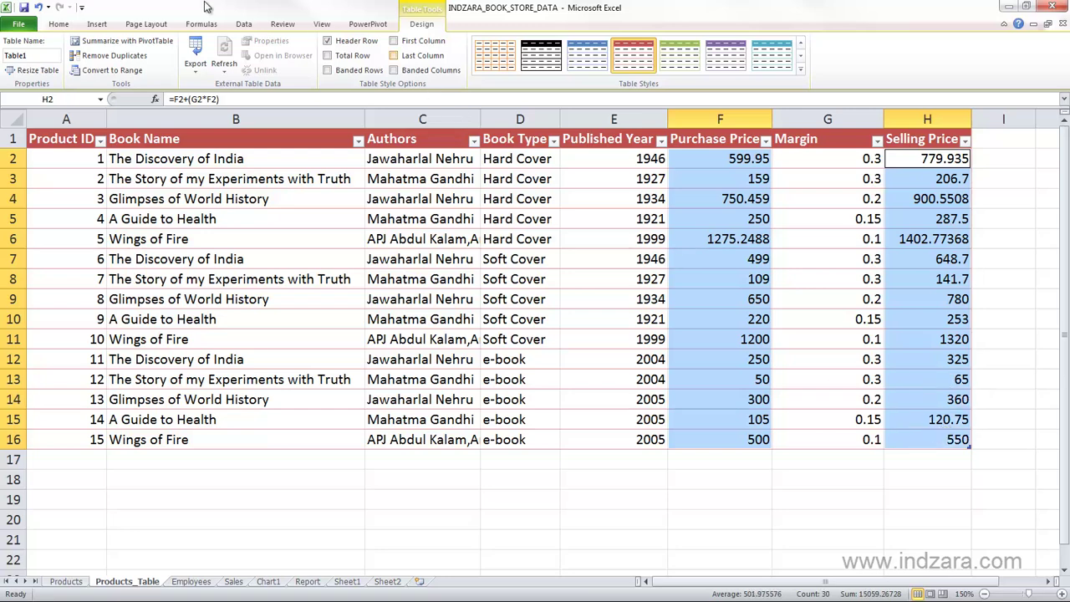
left_click(60, 23)
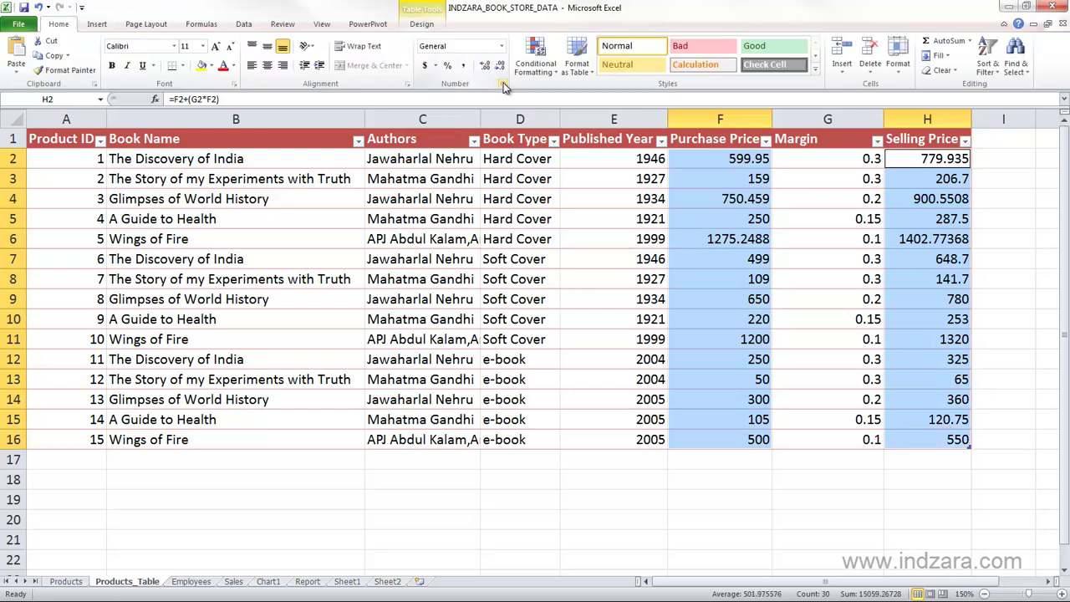
left_click(351, 223)
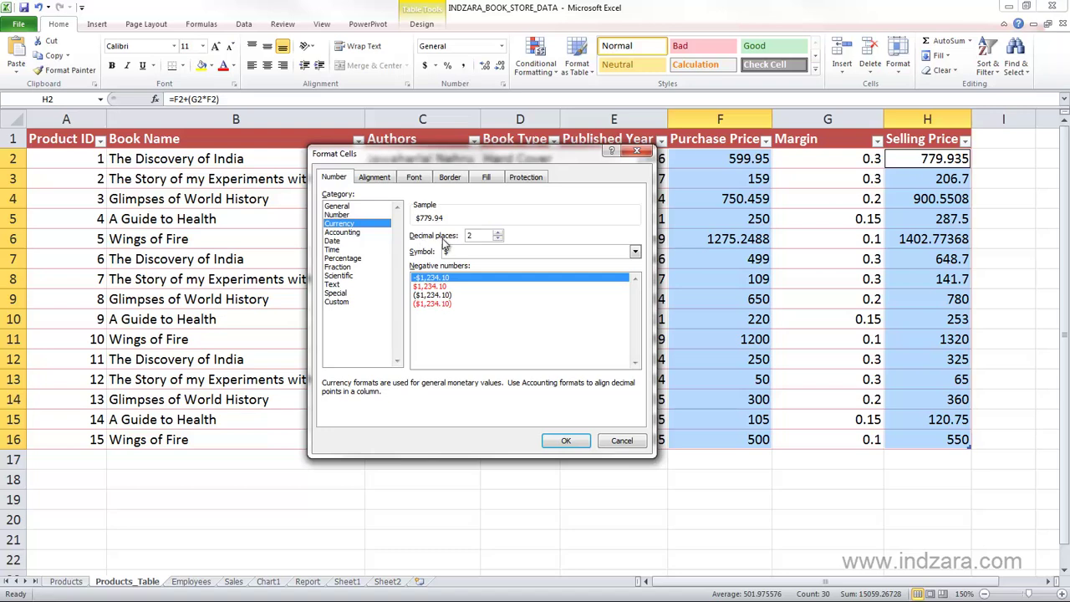
left_click(451, 251)
left_click(477, 300)
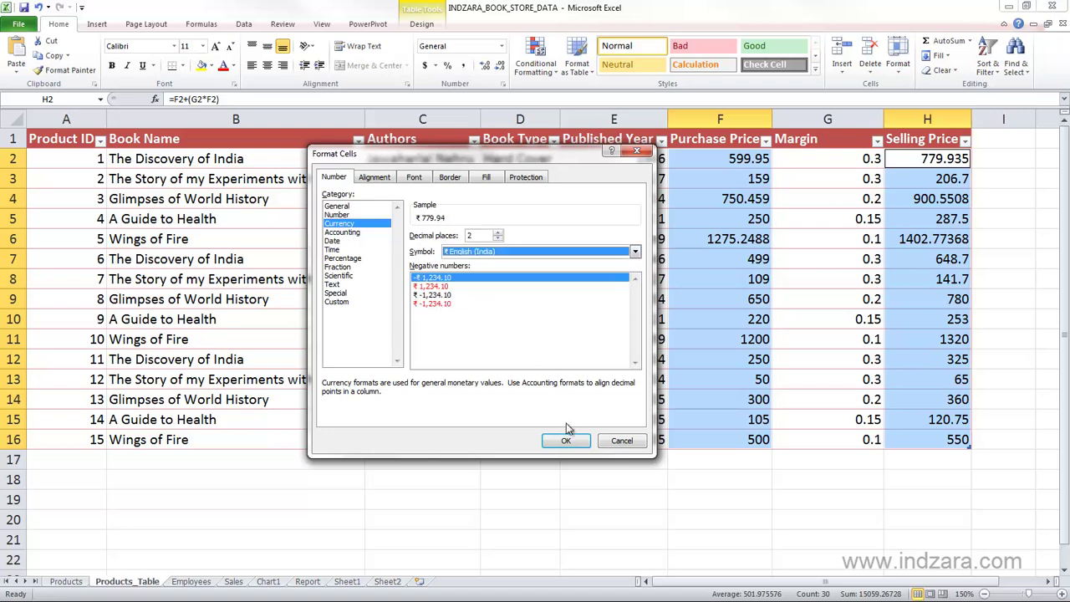
left_click(567, 441)
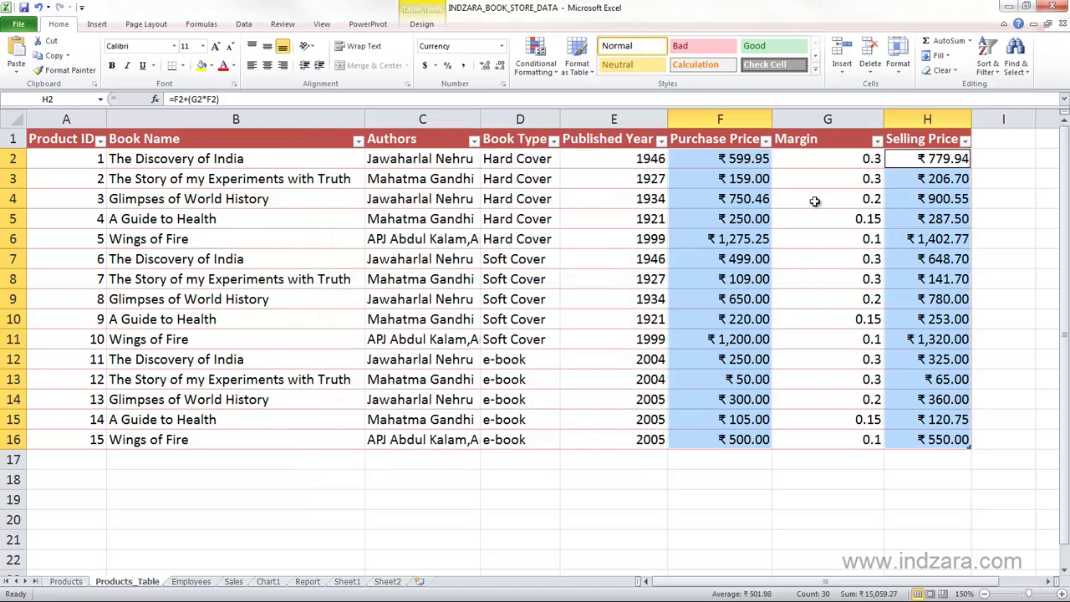
Format the Margin values in G2:G16 as percentages.
left_click_drag(826, 159, 844, 440)
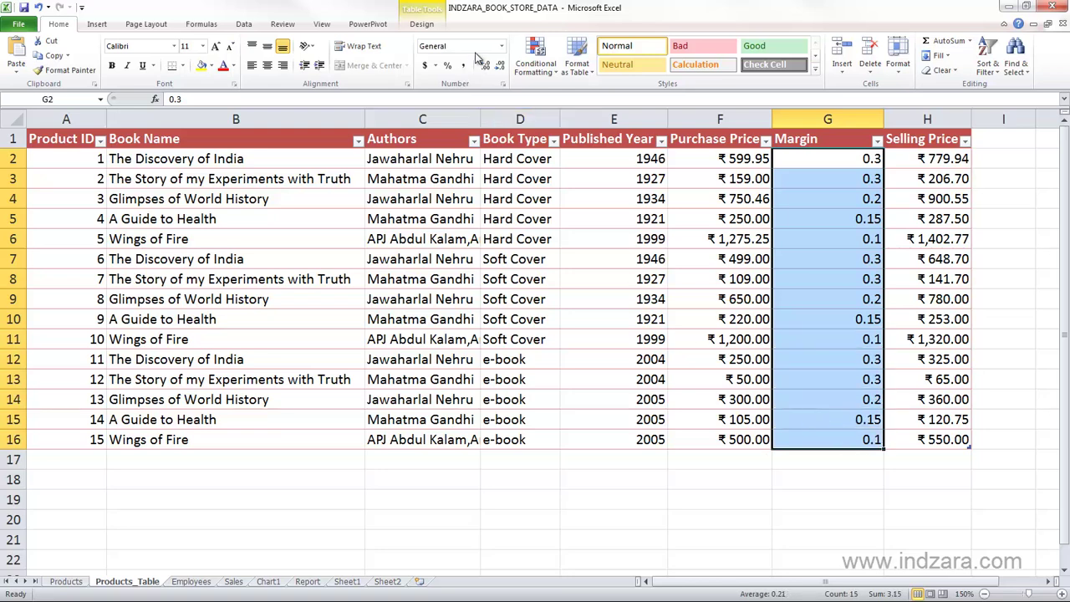
left_click(447, 66)
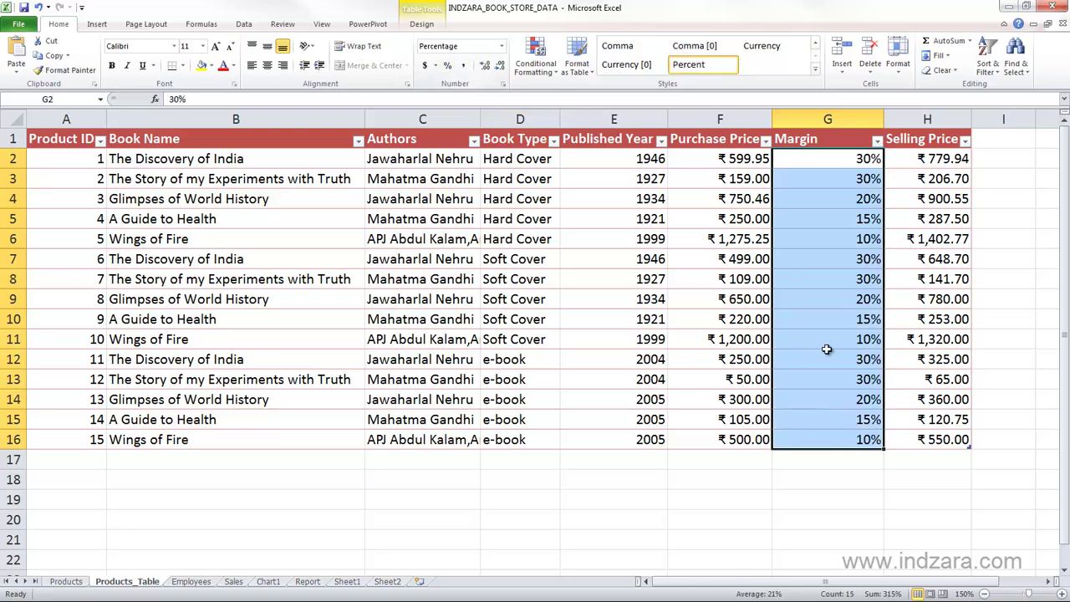
left_click_drag(825, 356, 825, 341)
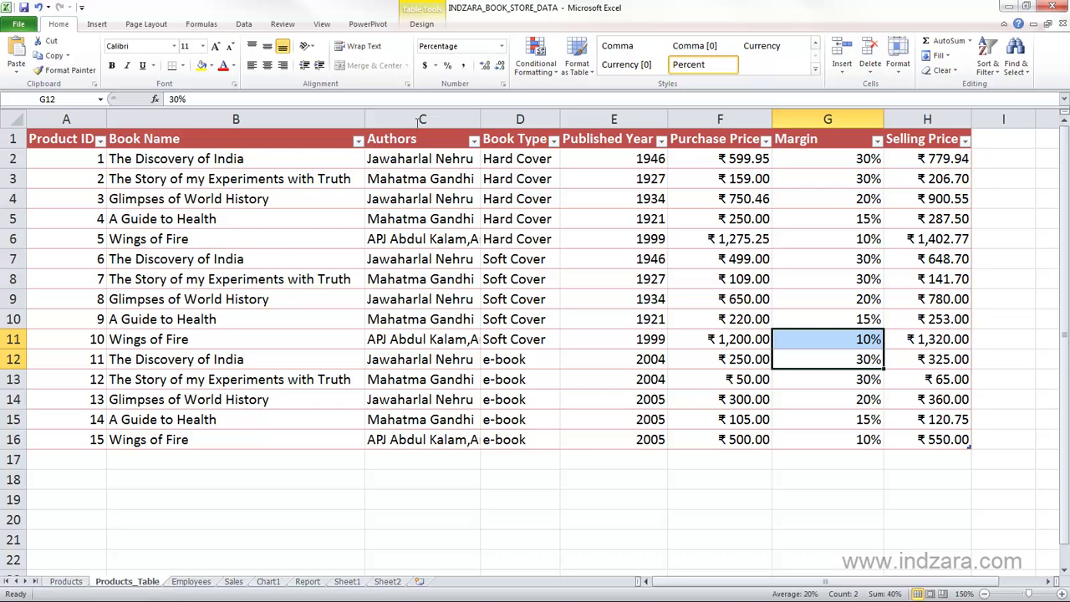
left_click(423, 24)
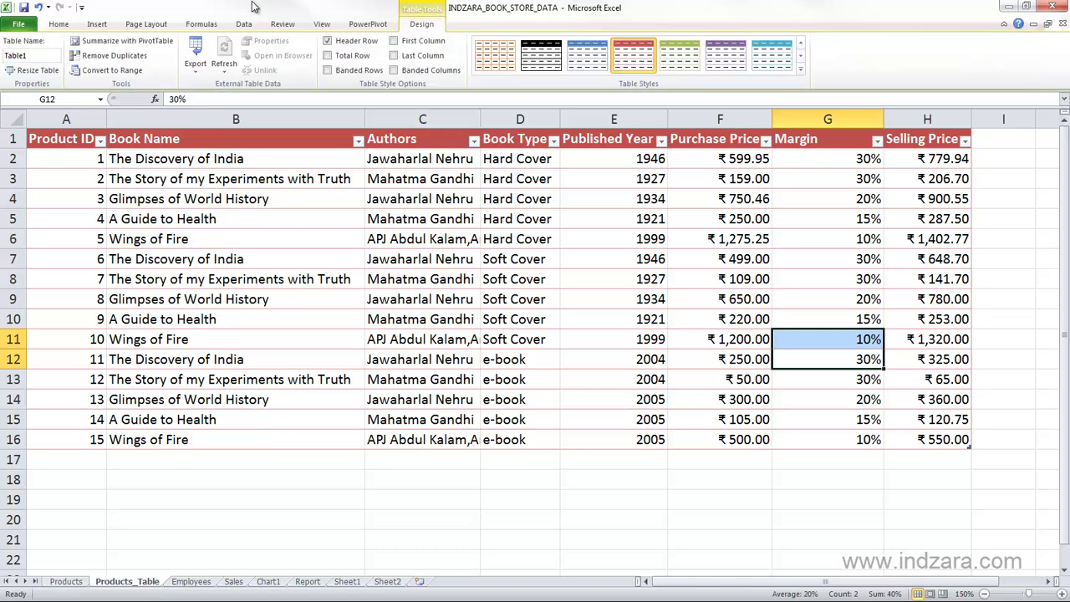
left_click(70, 25)
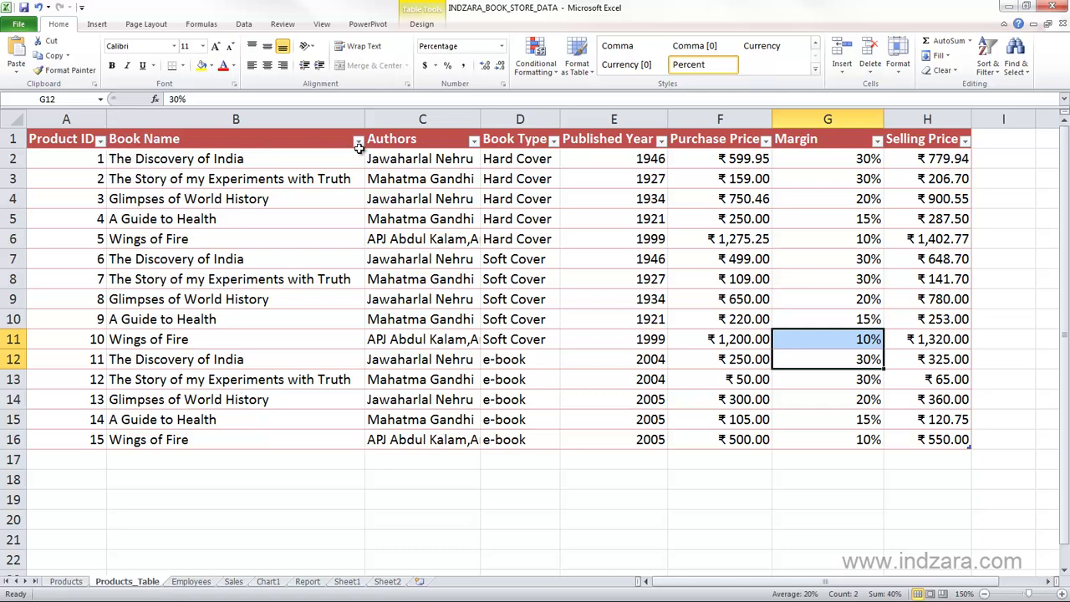
Sort the products table by Product ID from largest to smallest, and return it to smallest-to-largest order.
left_click(101, 140)
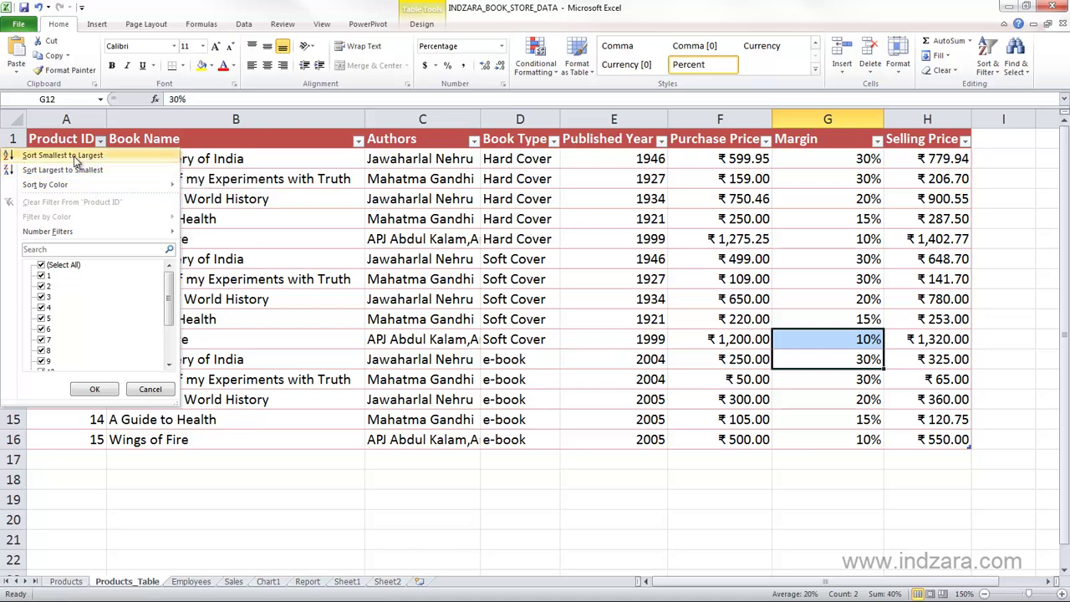
left_click(94, 389)
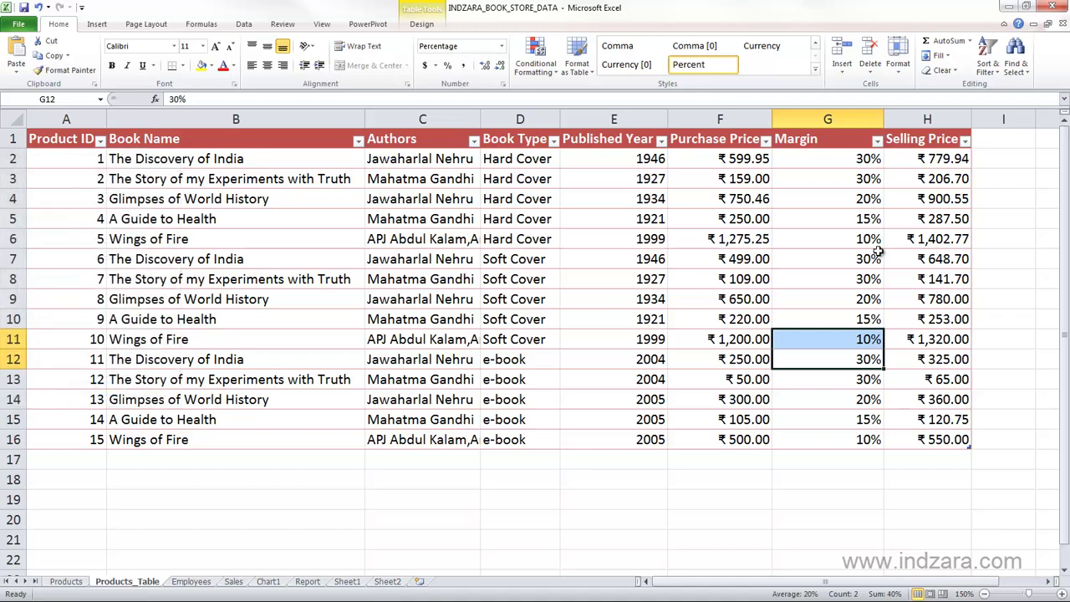
left_click(100, 141)
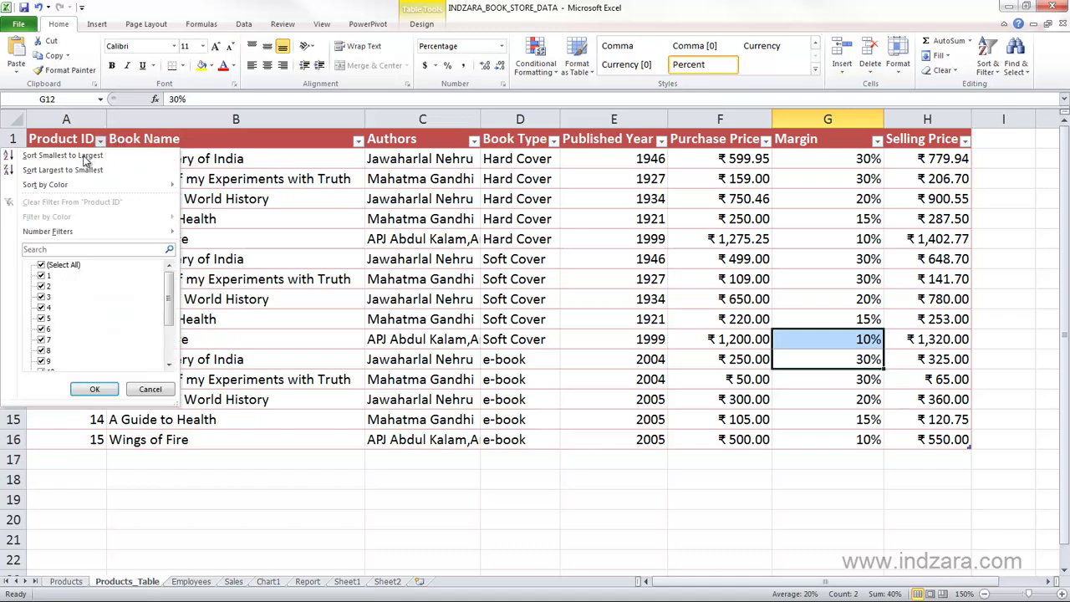
left_click(77, 171)
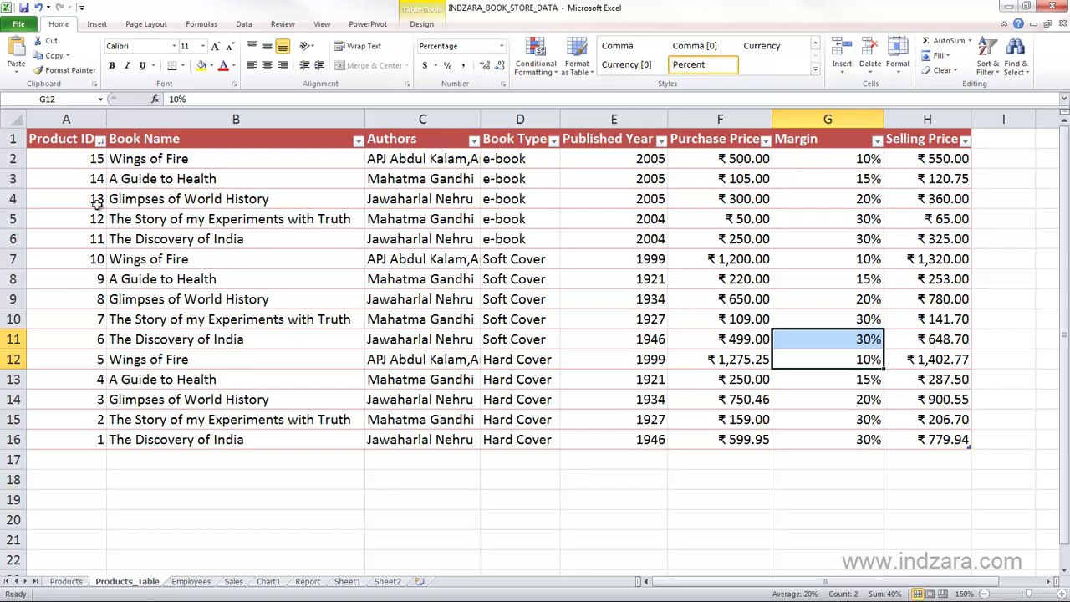
left_click(99, 141)
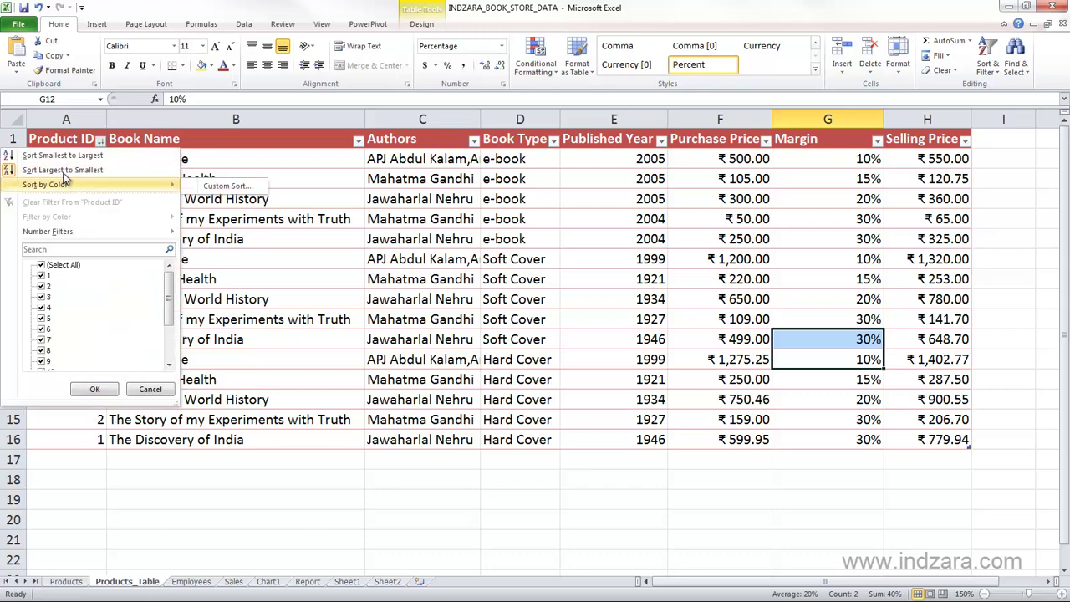
left_click(72, 157)
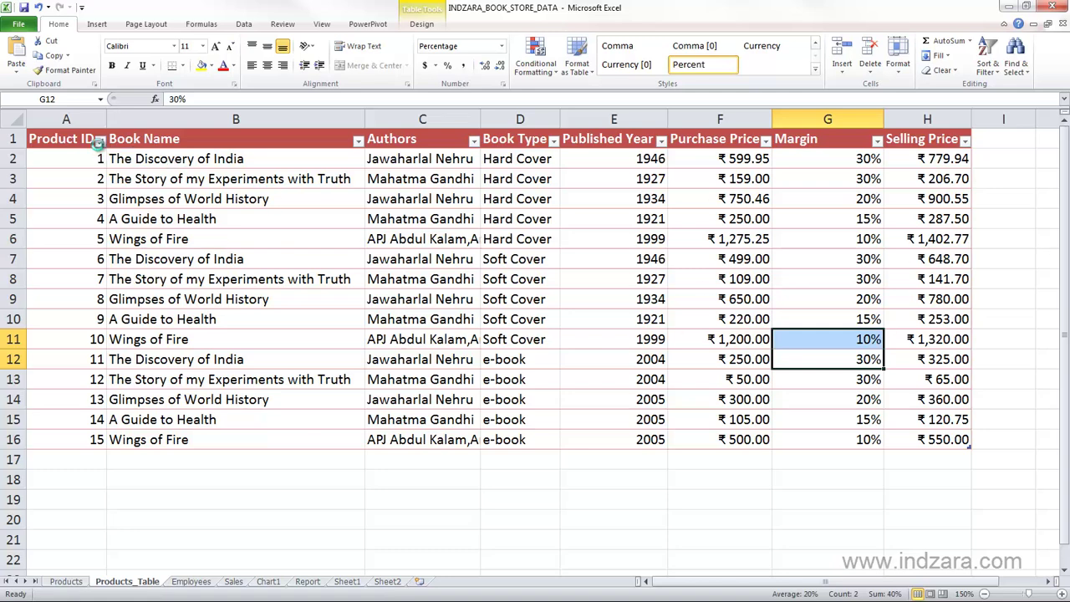
Examine the sort and filter options of the Product ID and Book Name columns without applying a filter.
left_click(98, 141)
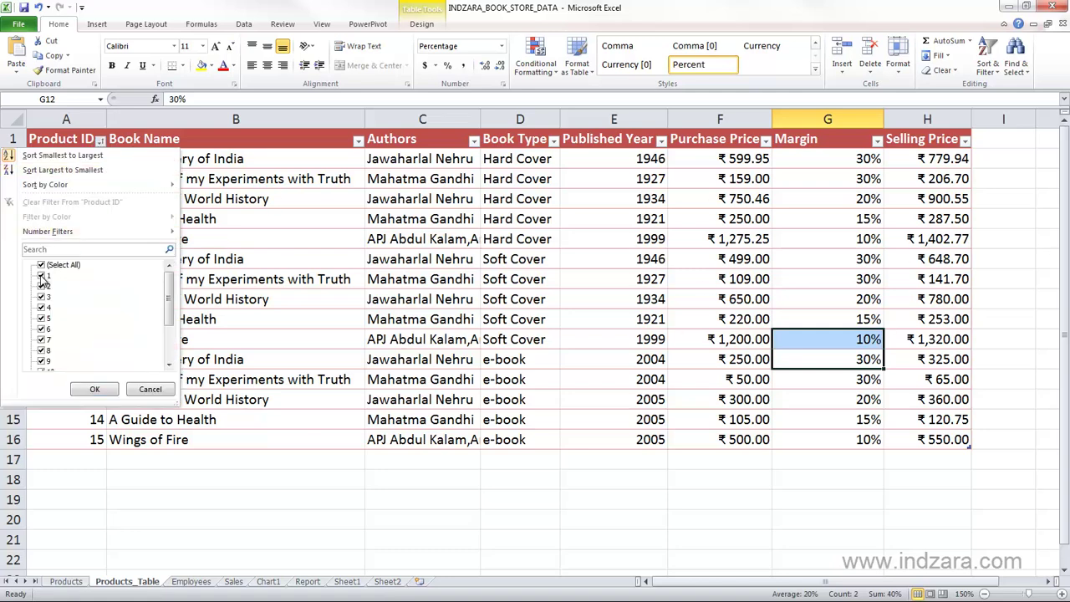
scroll(117, 320, "down", 2)
left_click(157, 391)
left_click(358, 140)
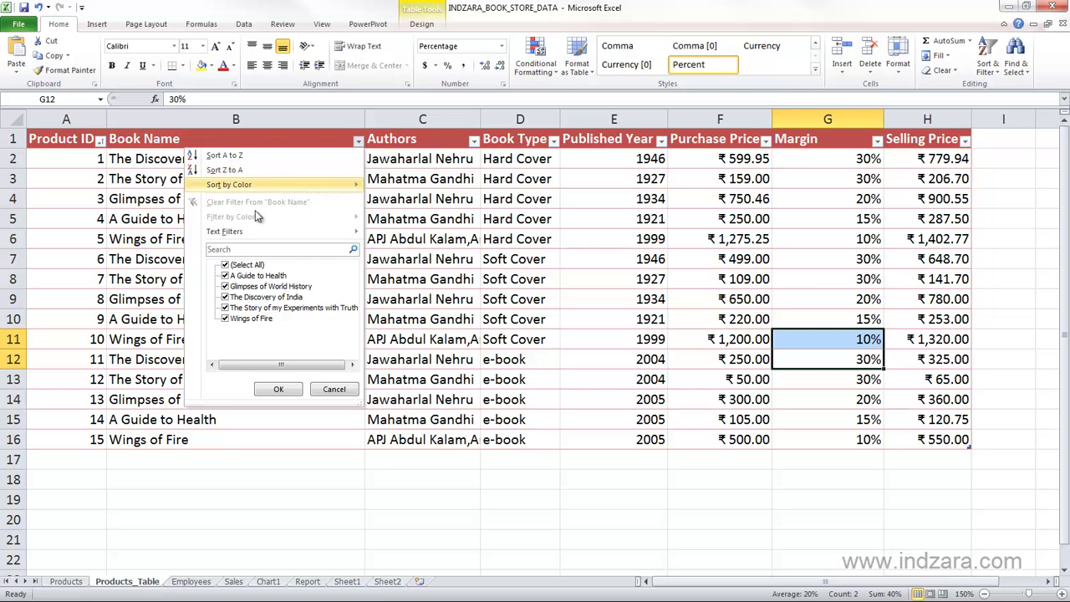
left_click(440, 207)
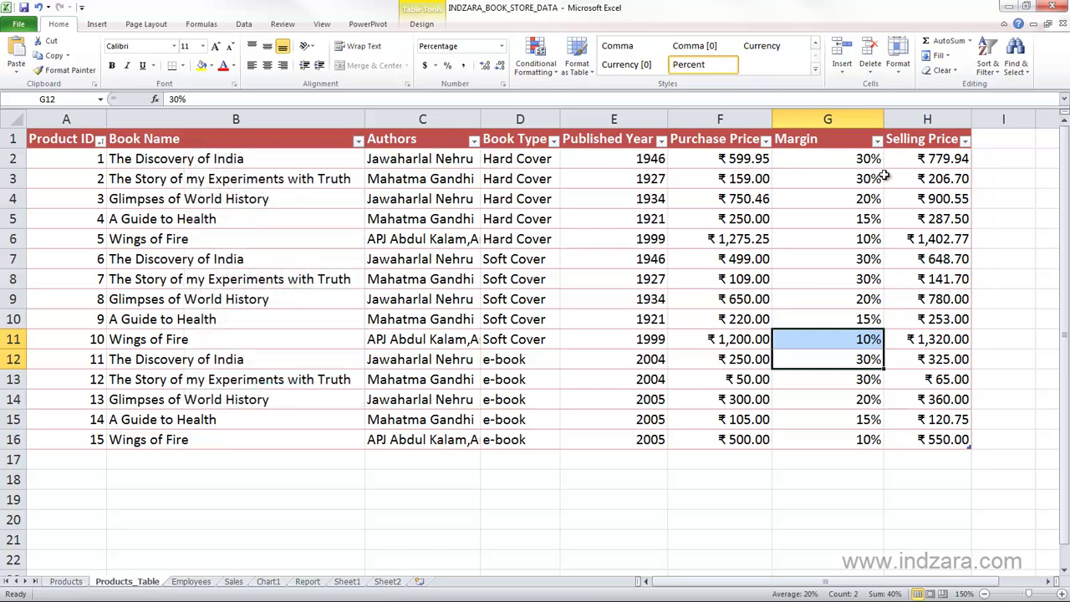
left_click(870, 219)
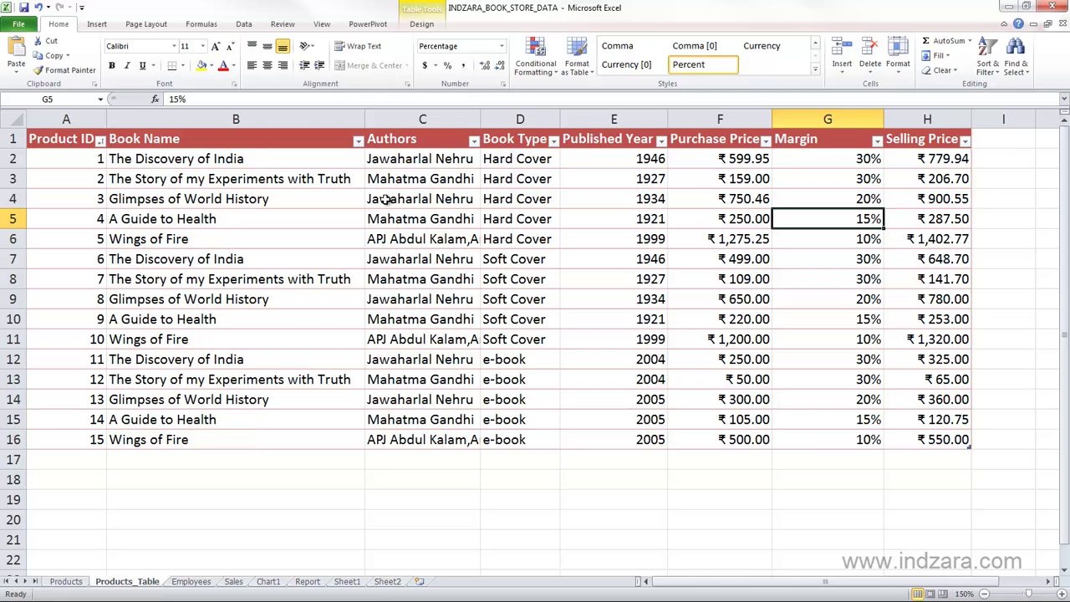
Examine the table-specific insert and delete options for rows and columns at cell B8.
left_click_drag(66, 276, 440, 276)
left_click(194, 261)
left_click(178, 279)
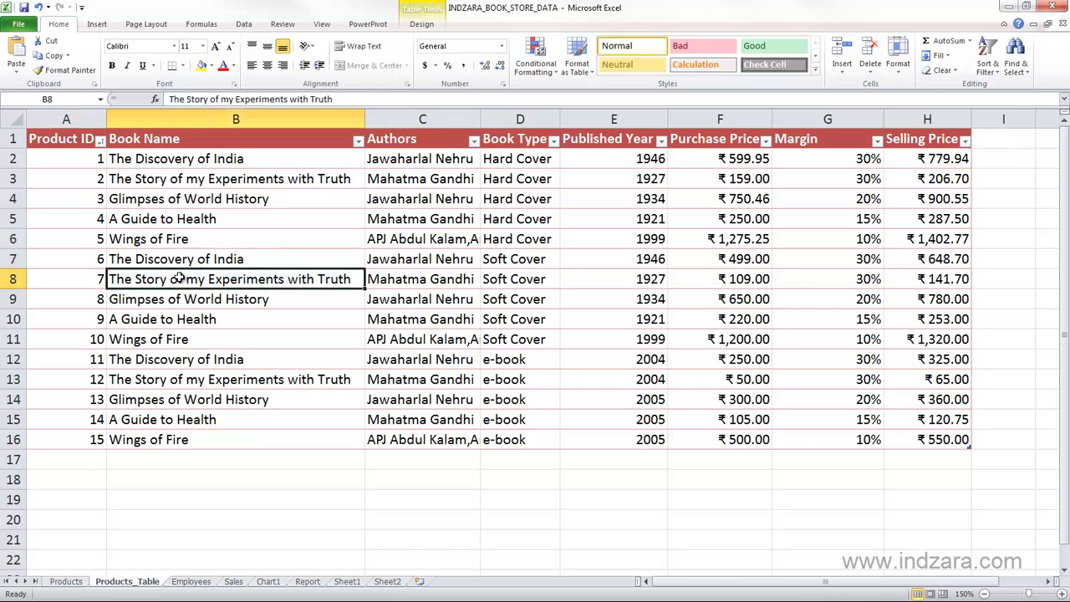
right_click(181, 281)
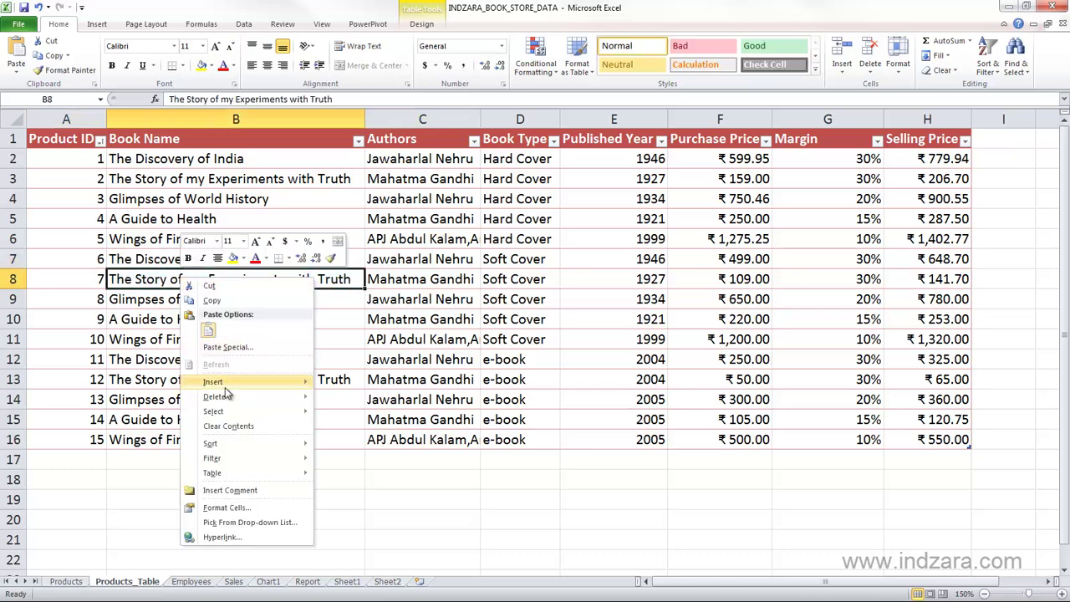
mouse_move(219, 383)
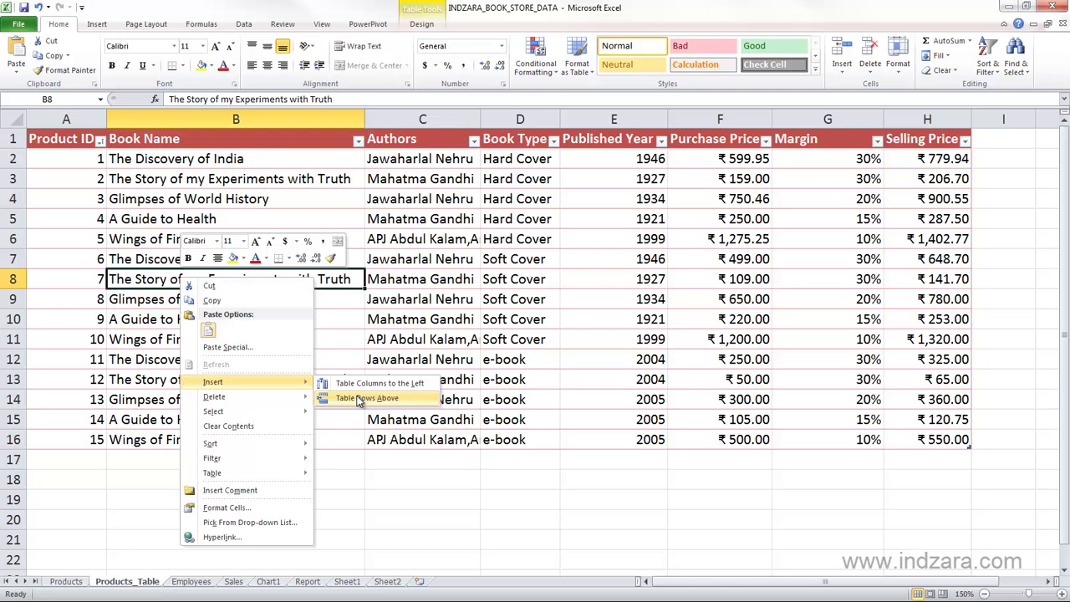
mouse_move(298, 397)
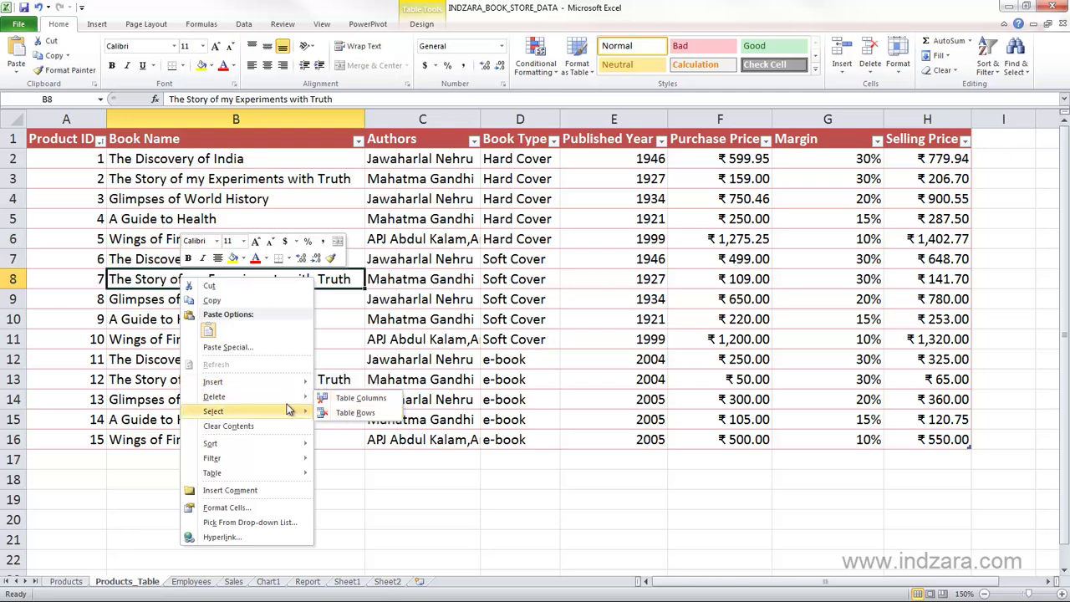
left_click(146, 309)
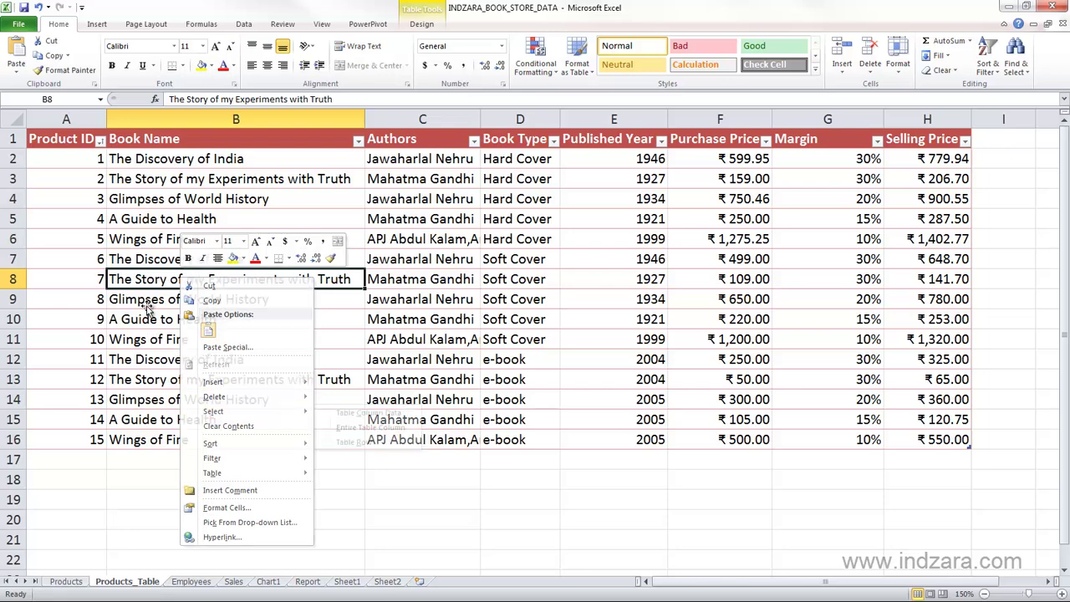
right_click(171, 280)
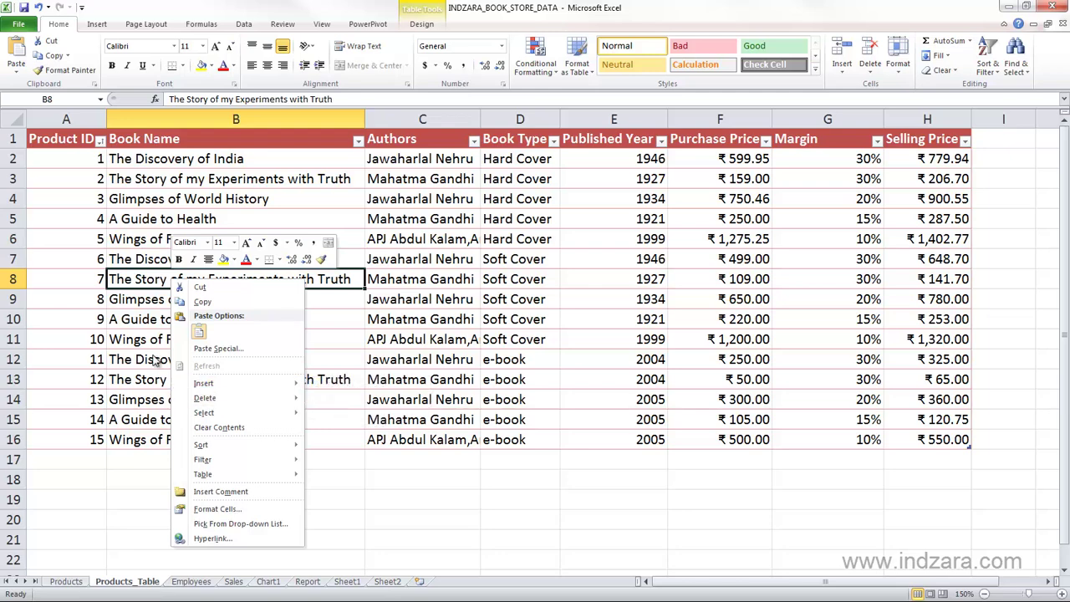
key("Escape")
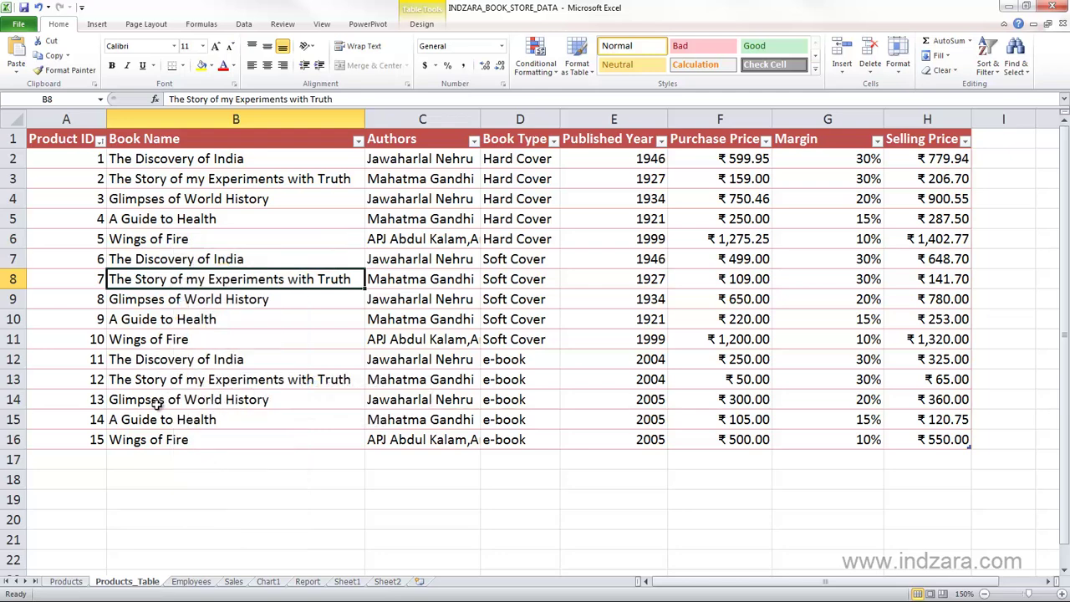
Extend the products table by two rows, entering Product ID 16 in A17 and 17 in A18.
left_click(90, 459)
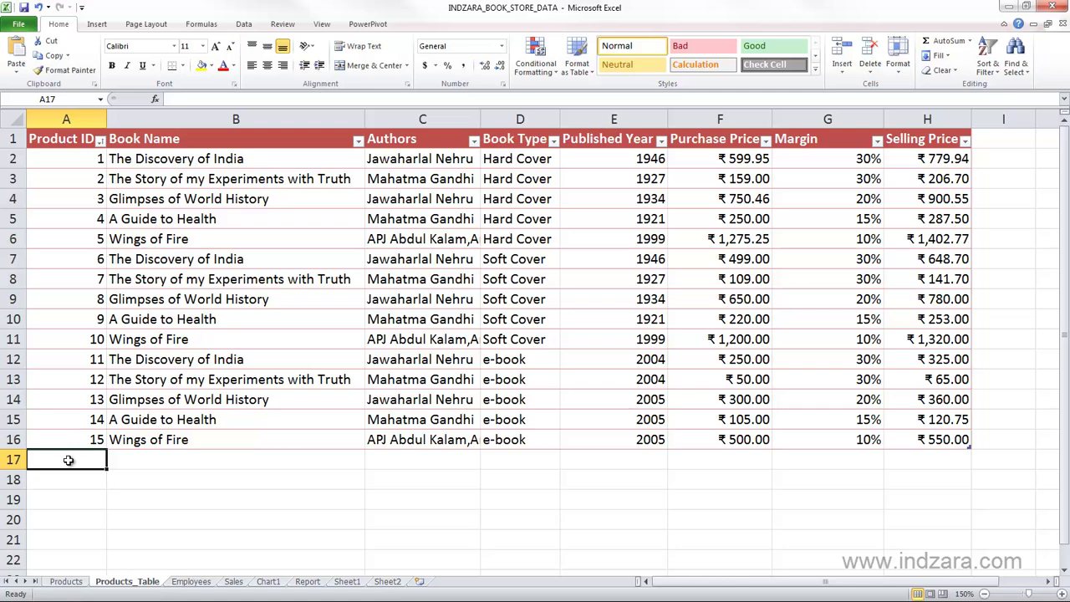
type("16")
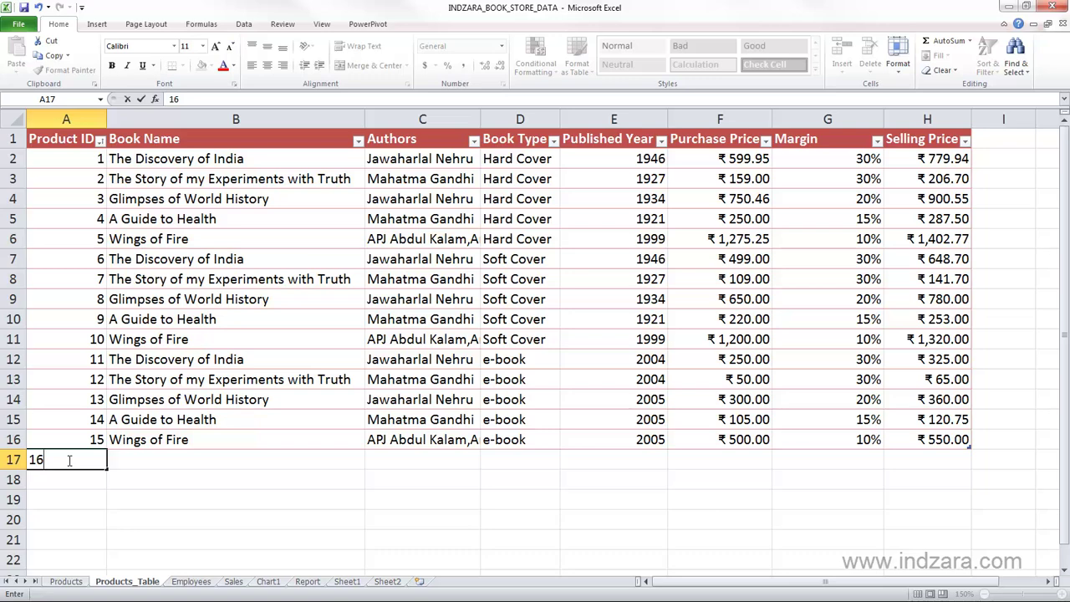
key("Tab")
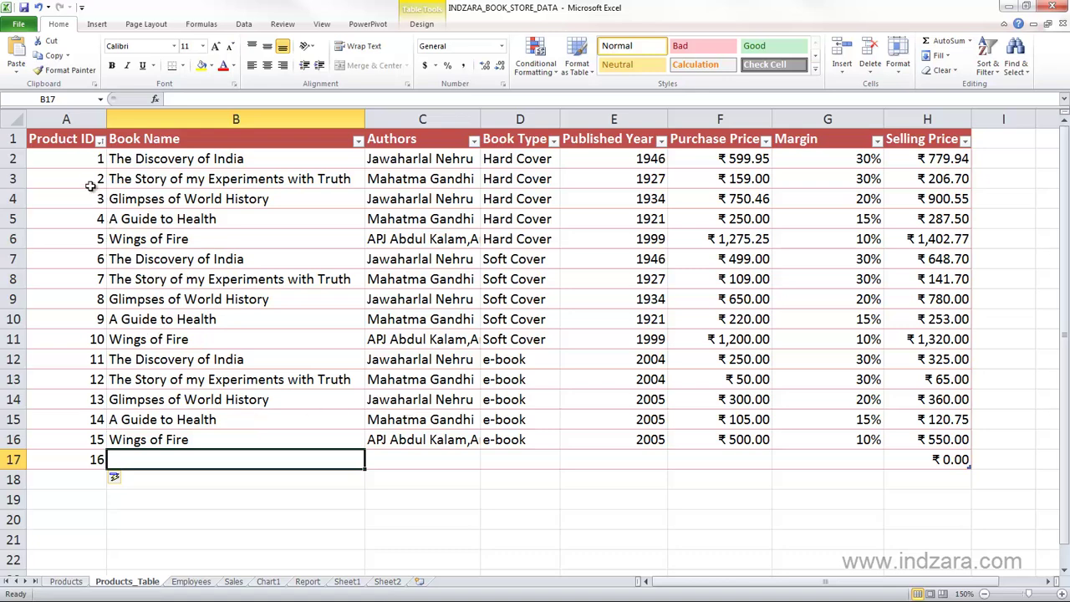
left_click(90, 458)
left_click(84, 481)
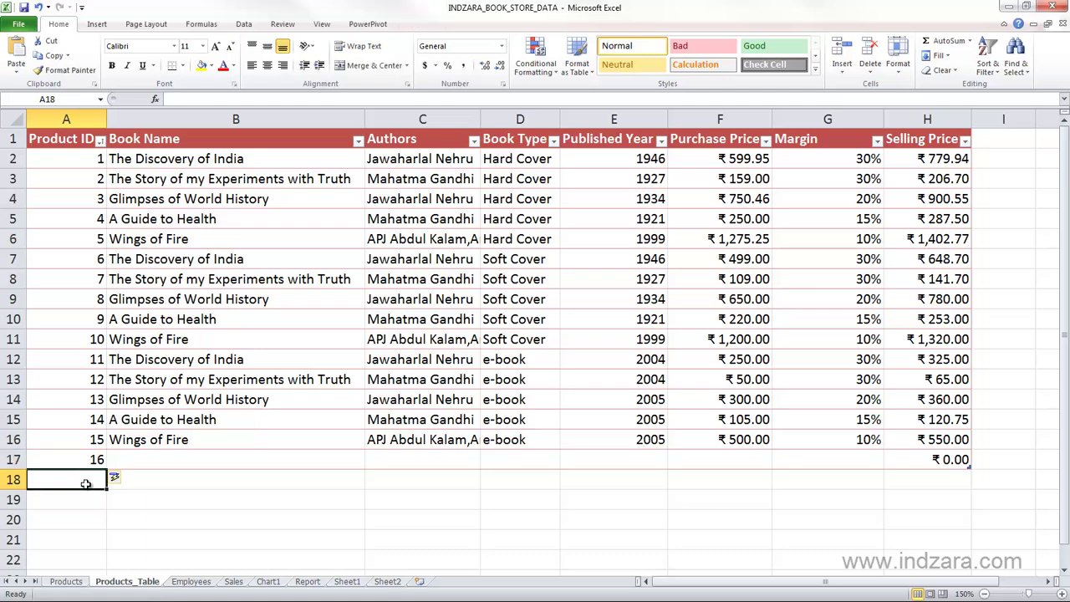
type("1")
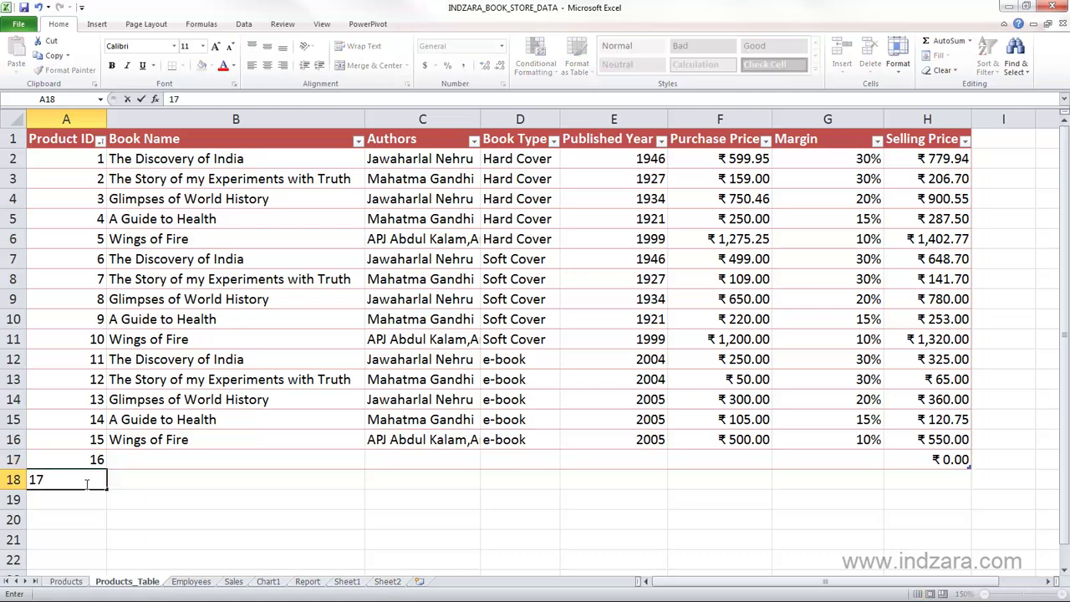
type("7")
key("Tab")
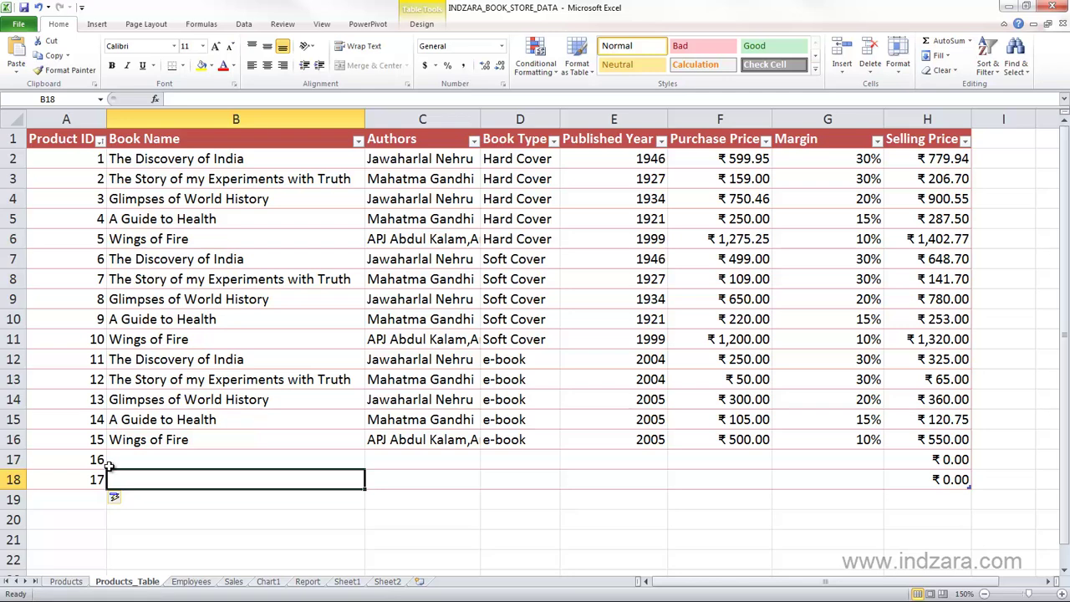
Delete the two table rows for Product IDs 16 and 17.
left_click(90, 480)
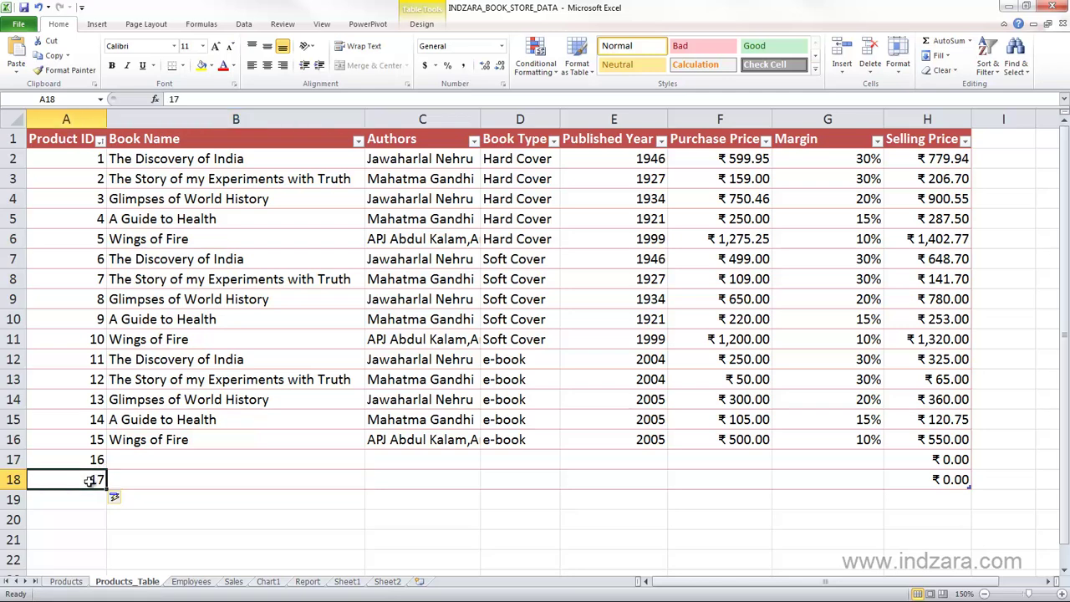
left_click_drag(90, 480, 94, 464)
right_click(96, 468)
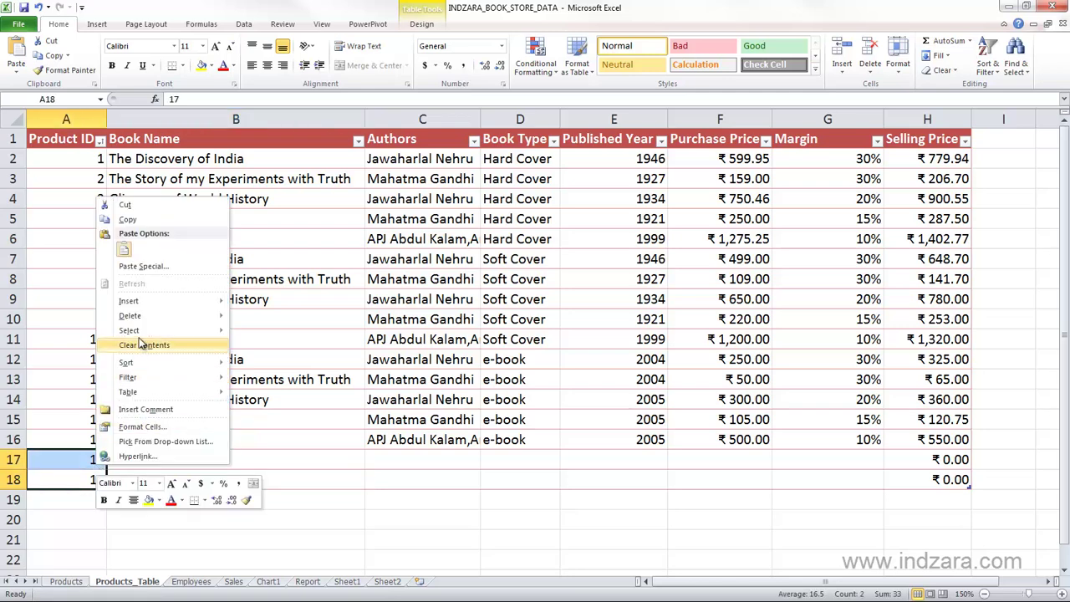
mouse_move(145, 315)
left_click(265, 333)
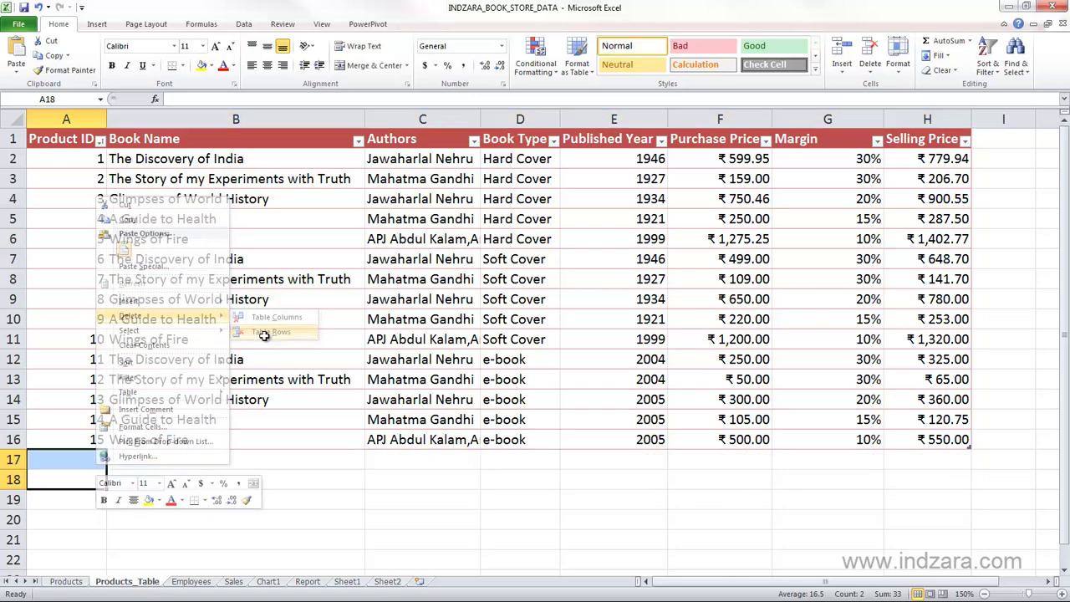
left_click(241, 478)
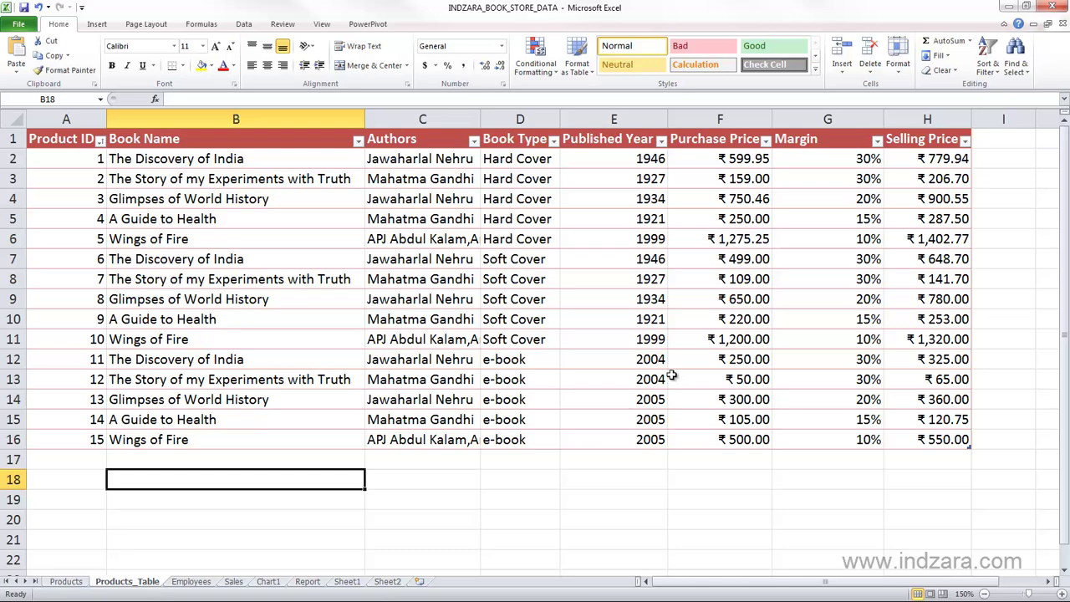
Extend the products table with a new column by entering the header Profit in I1.
left_click(979, 162)
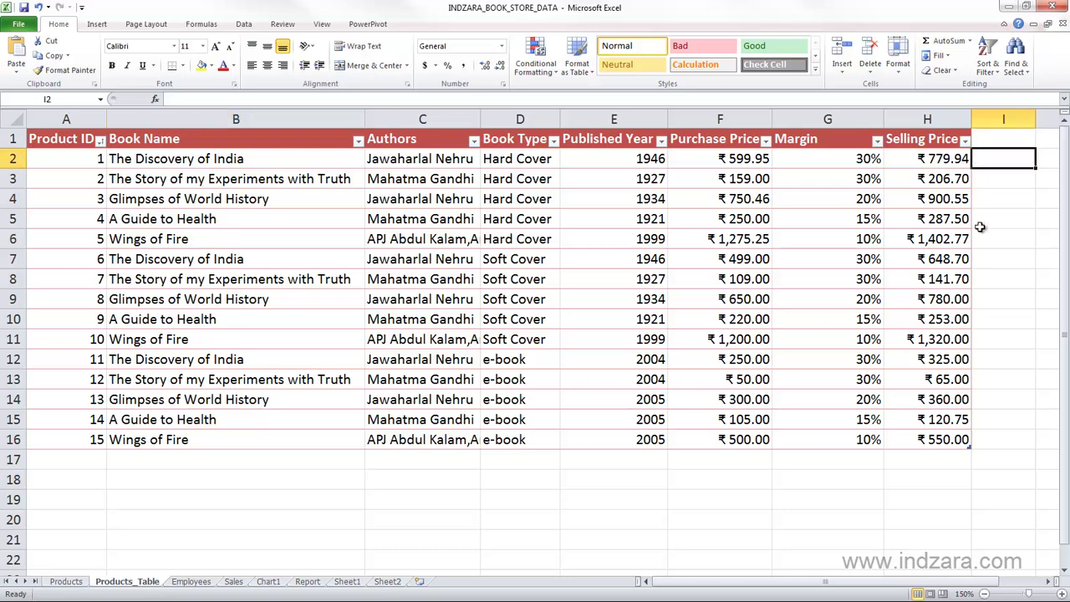
left_click(1002, 144)
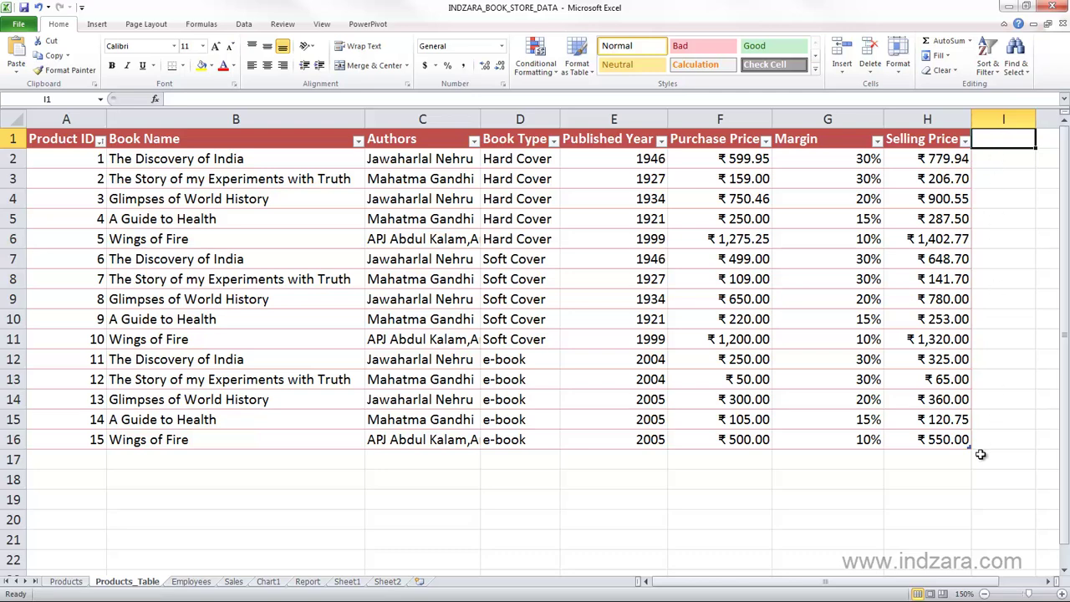
type("Prog")
key("BackSpace")
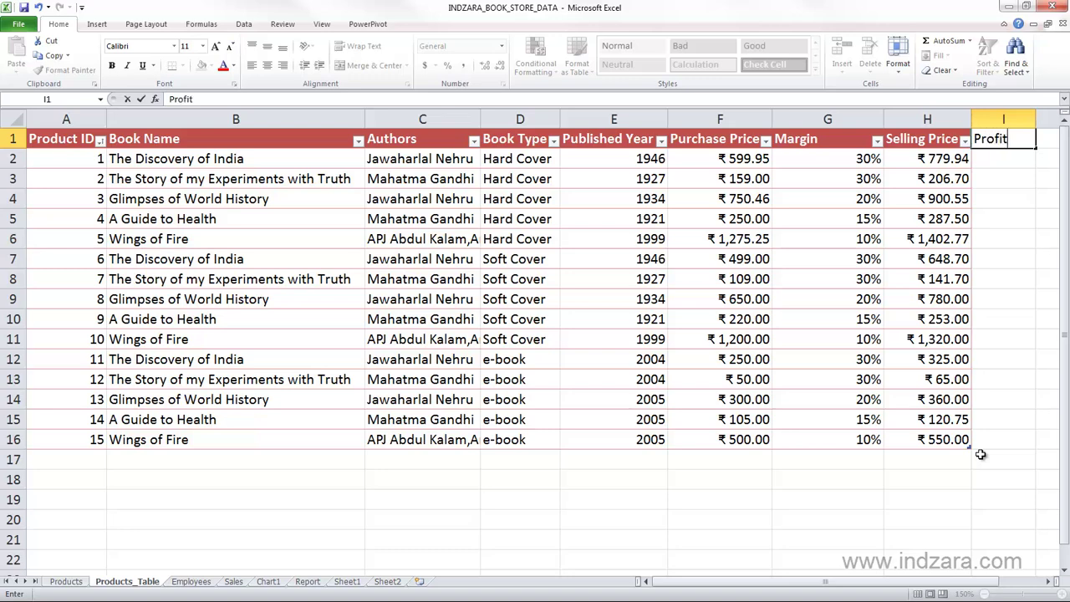
type("fit")
key("Return")
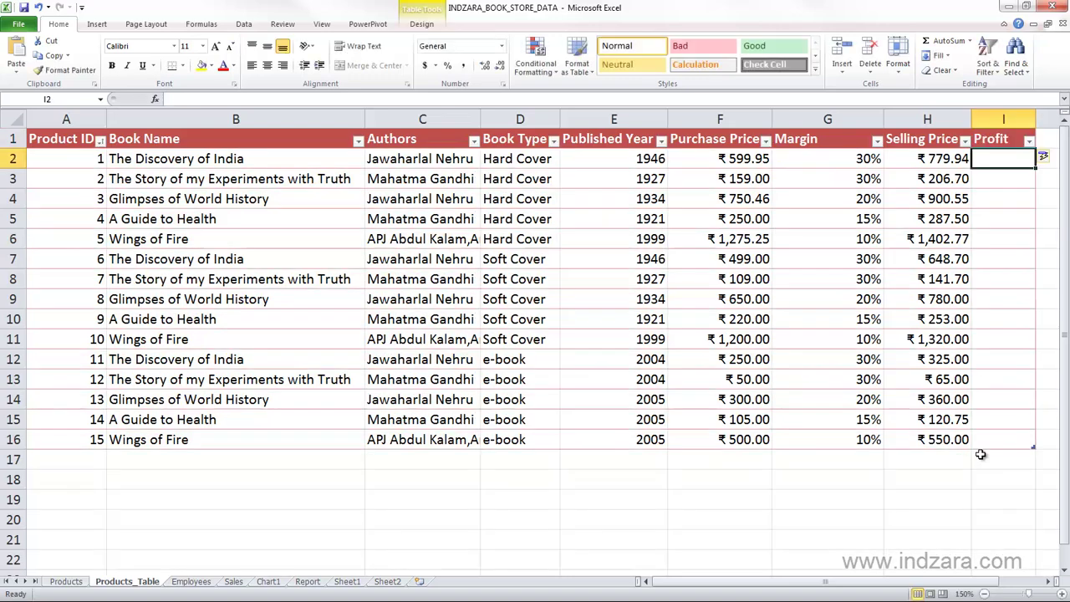
Delete the Profit column from the products table.
left_click(991, 140)
right_click(991, 141)
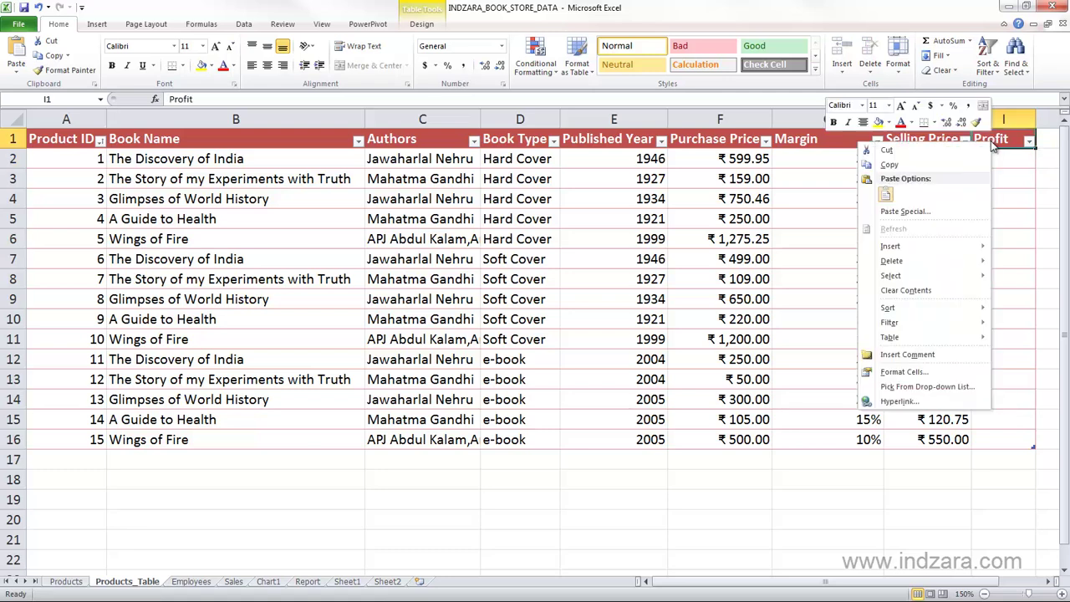
mouse_move(931, 258)
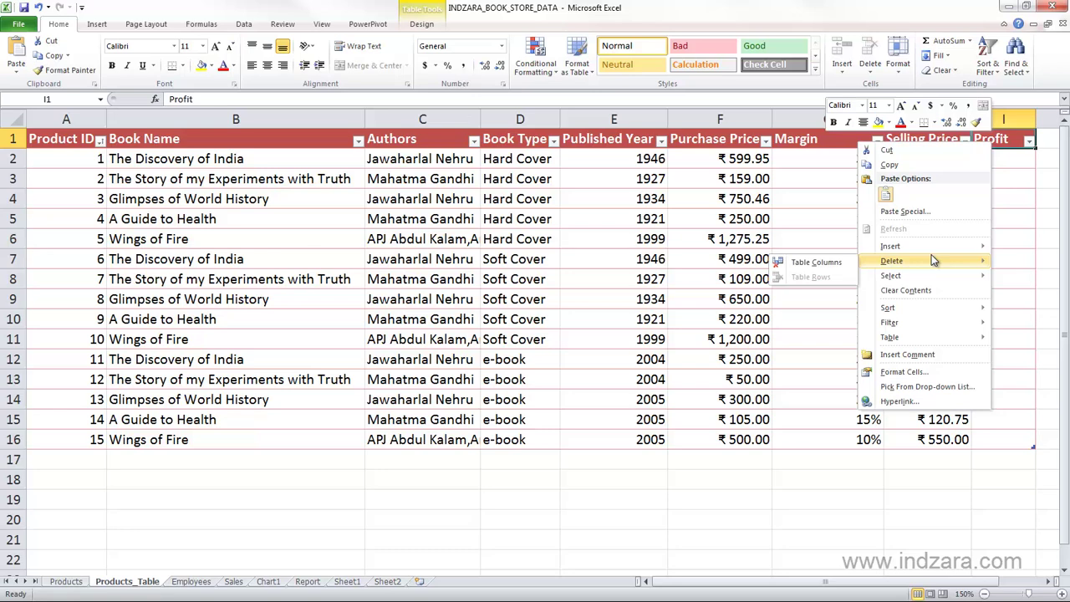
left_click(840, 263)
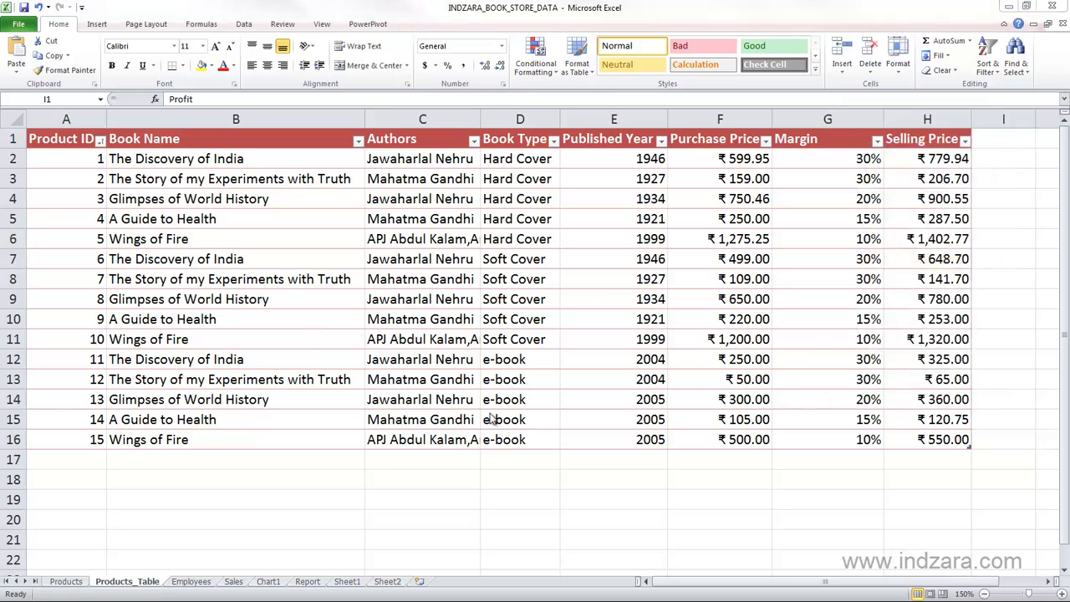
Add a new row to the products table by entering Product ID 16 in A17.
left_click(104, 461)
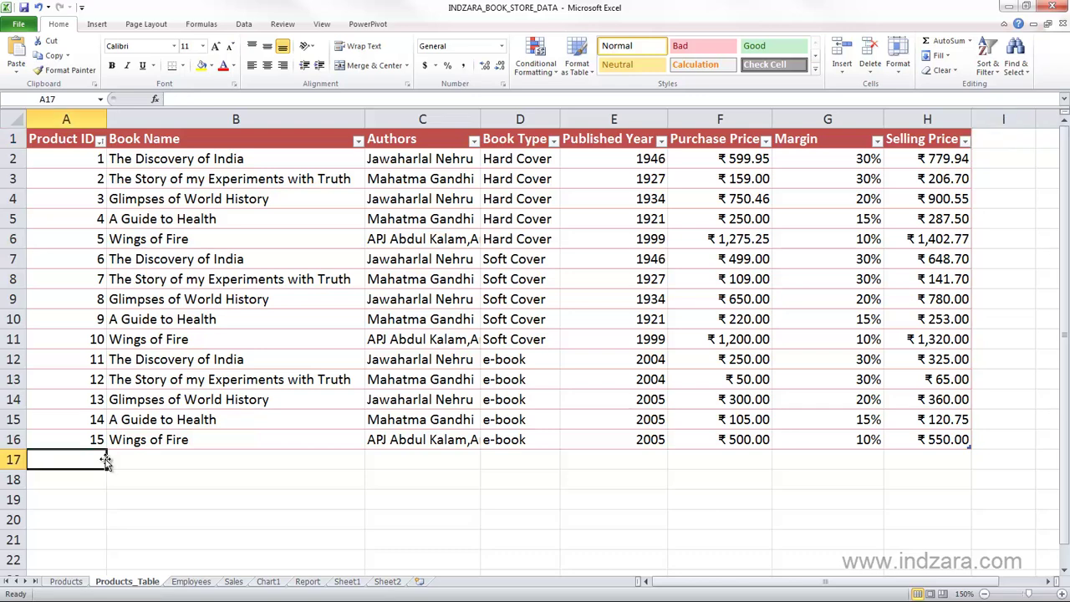
type("16")
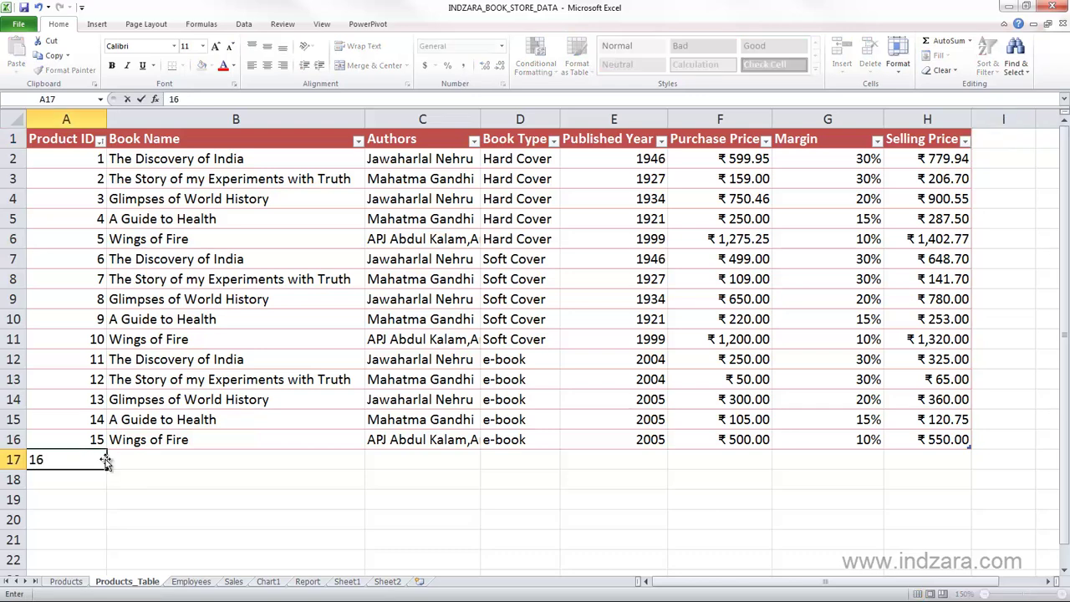
key("Tab")
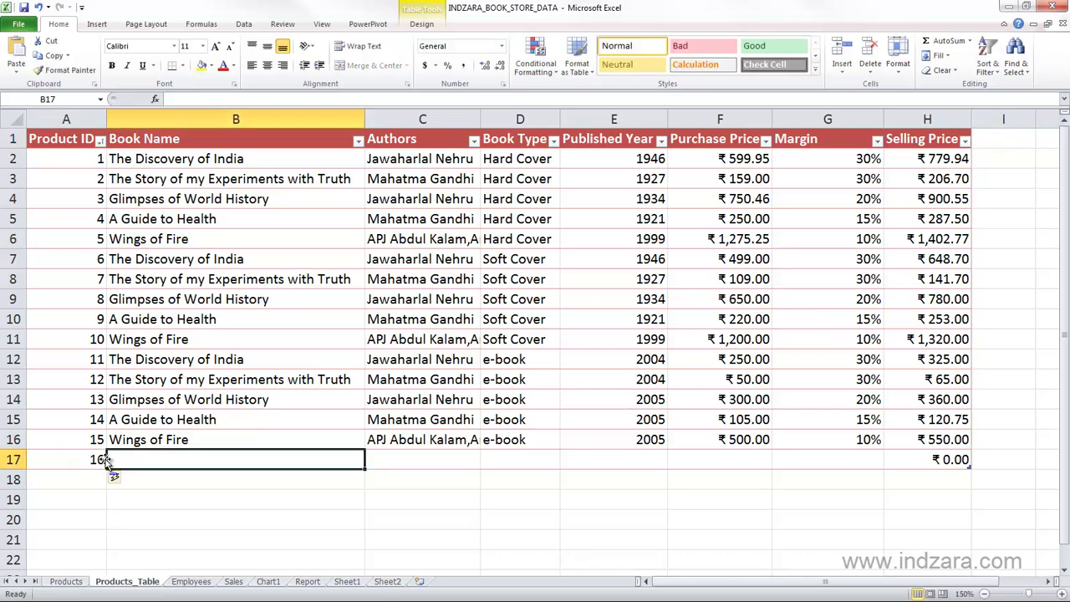
Inspect the Selling Price formula in the new row's cell H17 and compare it with the rows above.
left_click(940, 458)
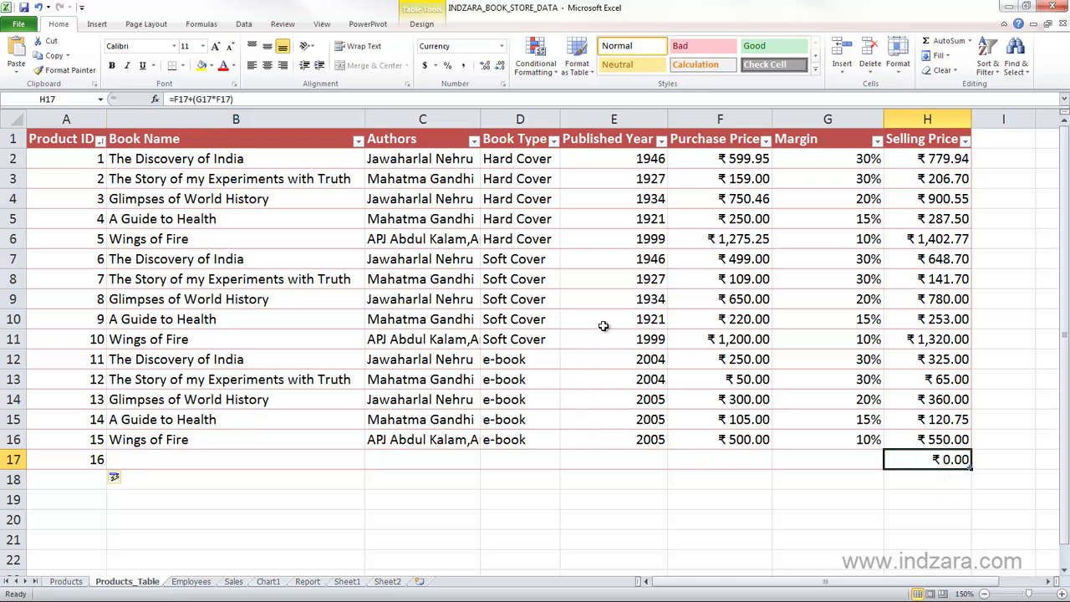
left_click(650, 316)
left_click(642, 379)
left_click(707, 399)
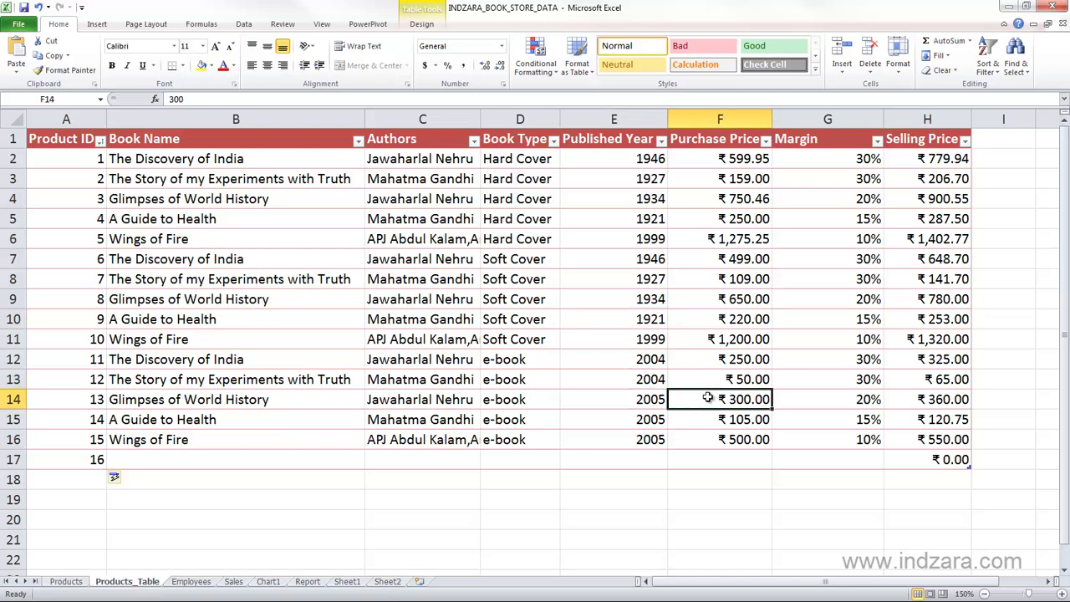
left_click(861, 426)
left_click(919, 424)
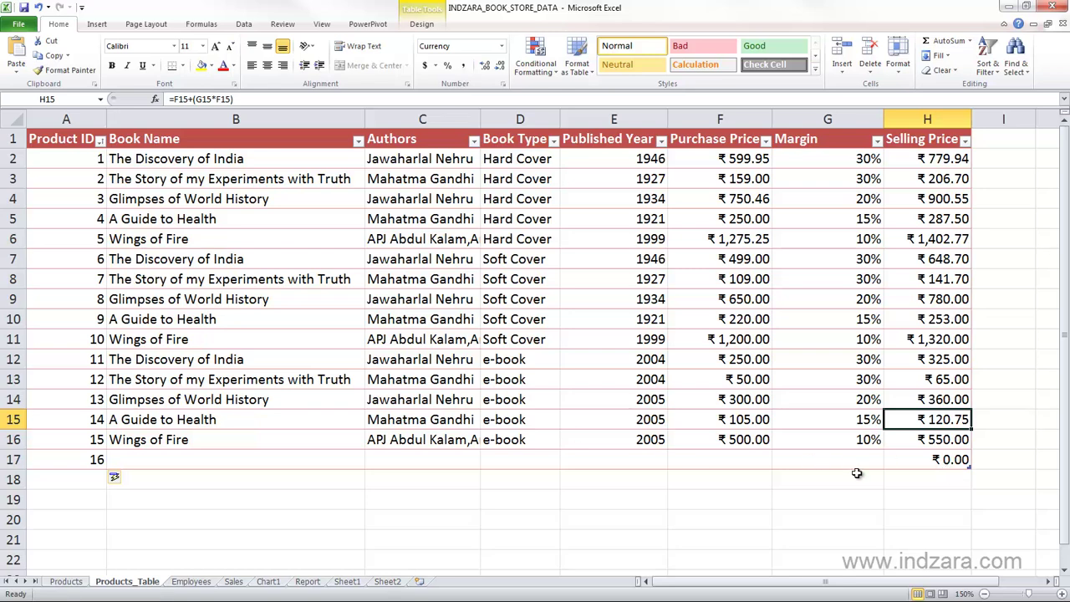
left_click(942, 459)
left_click(268, 98)
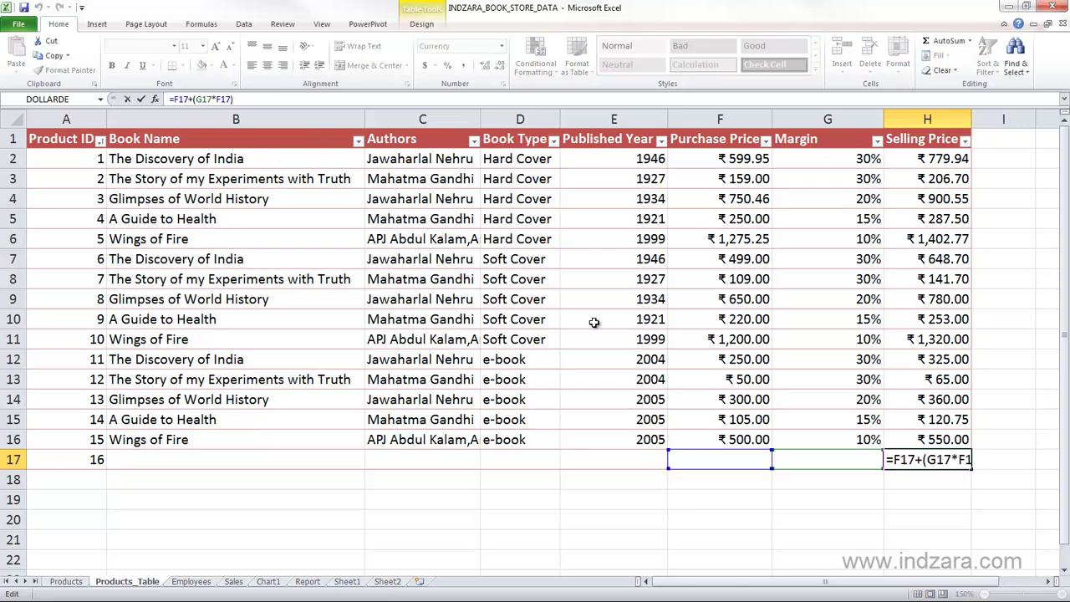
key("ctrl+Return")
left_click(911, 436)
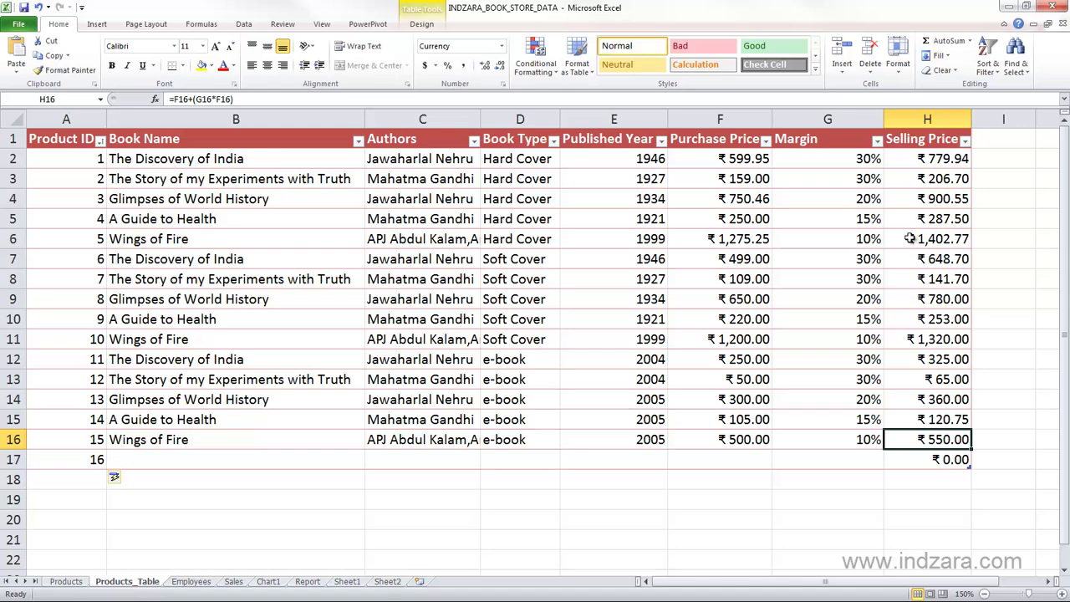
Check the cell references in the H2 Selling Price formula and review the formulas down the column to H16.
left_click(920, 160)
key("F2")
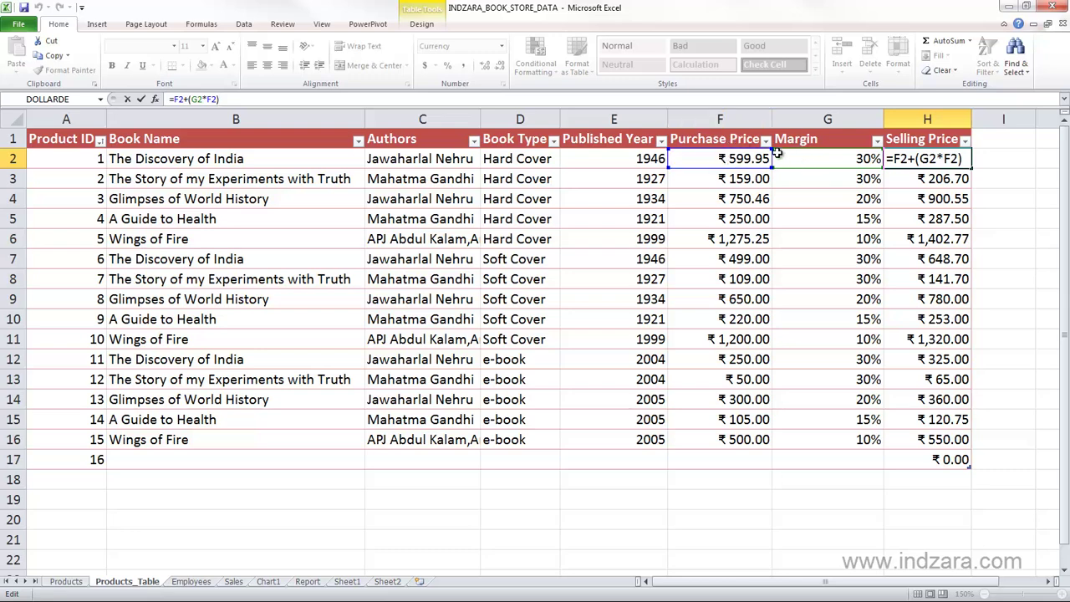
key("ctrl+Return")
key("Down")
key("Down")
key("Down")
key("Down")
key("Down")
key("Down")
key("Down")
key("Down")
key("Down")
key("Down")
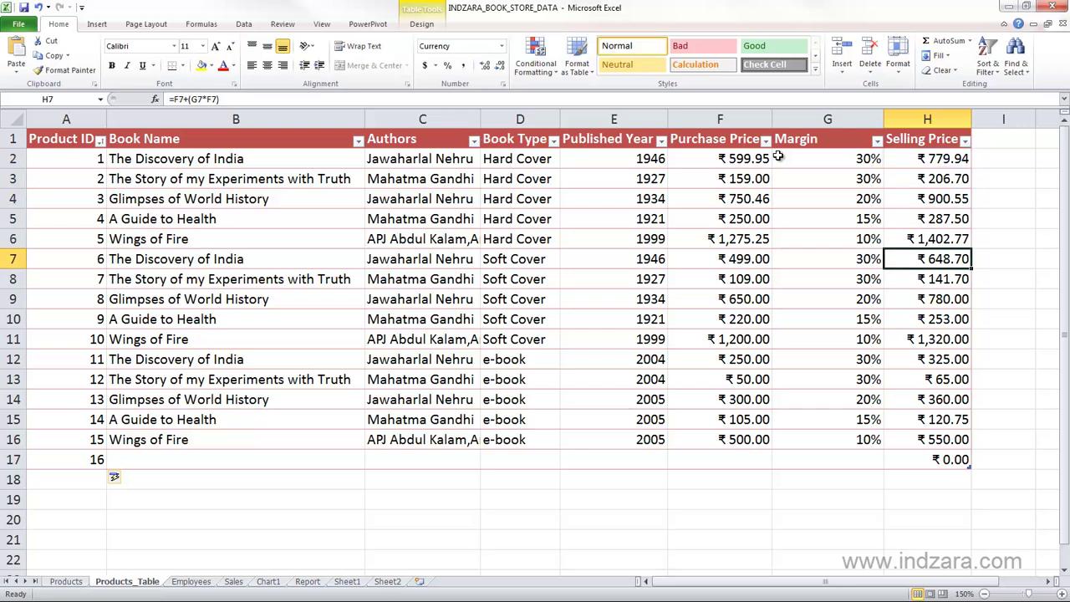
key("Down")
key("Down")
key("Down")
key("Down")
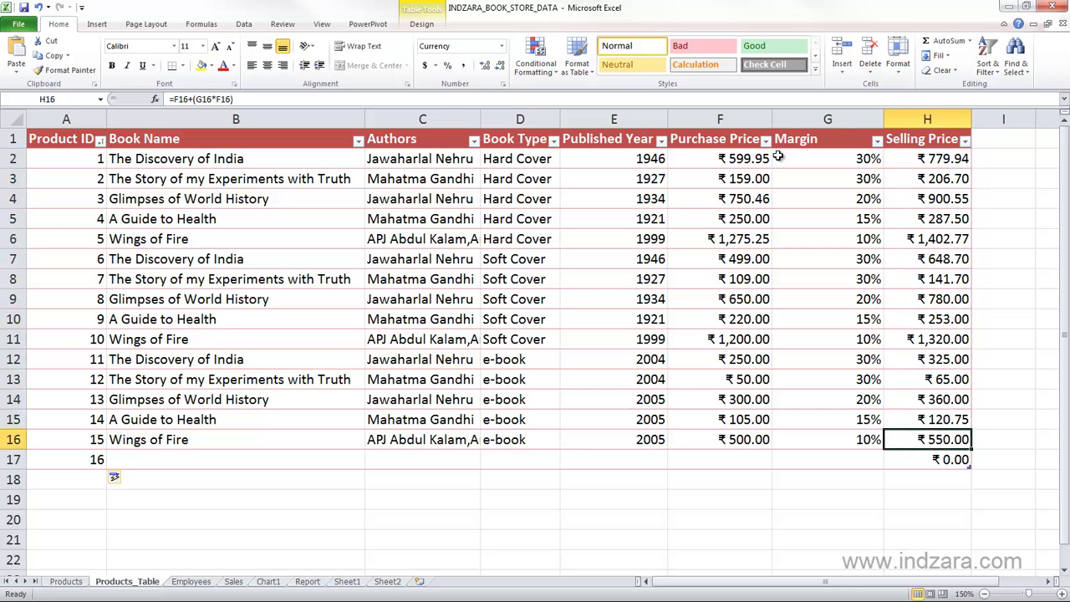
Enter a Purchase Price of 400 in F17 and a Margin of 5% in G17 for Product ID 16.
key("Down")
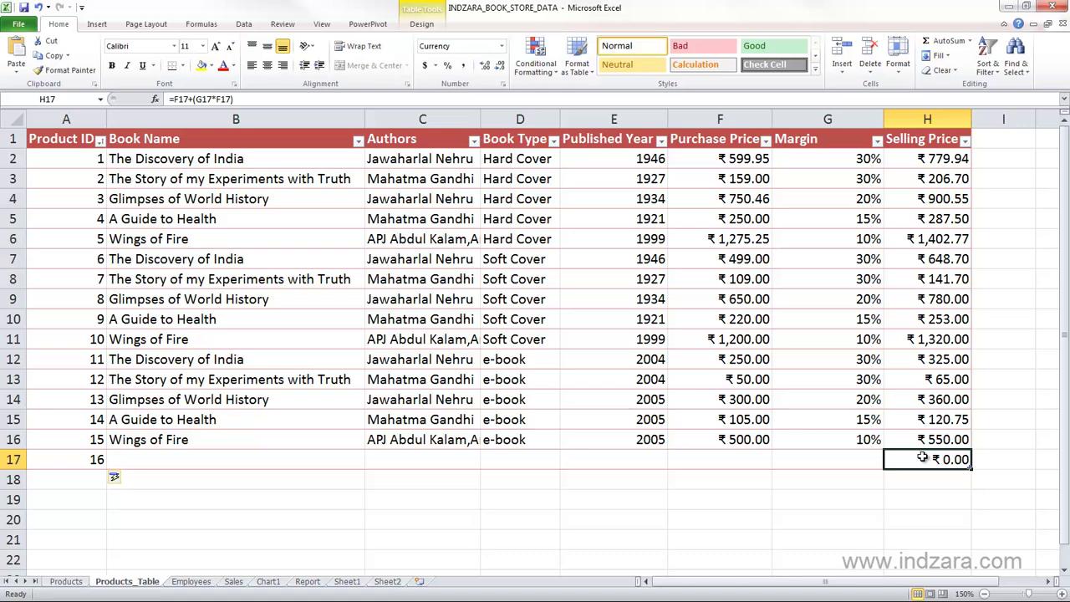
left_click(751, 457)
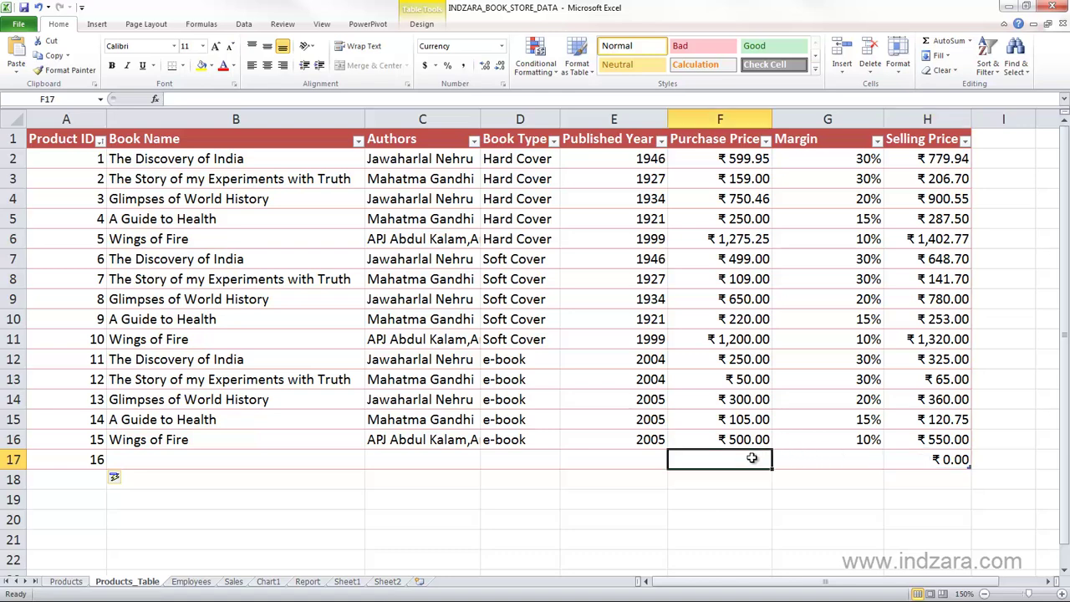
type("400")
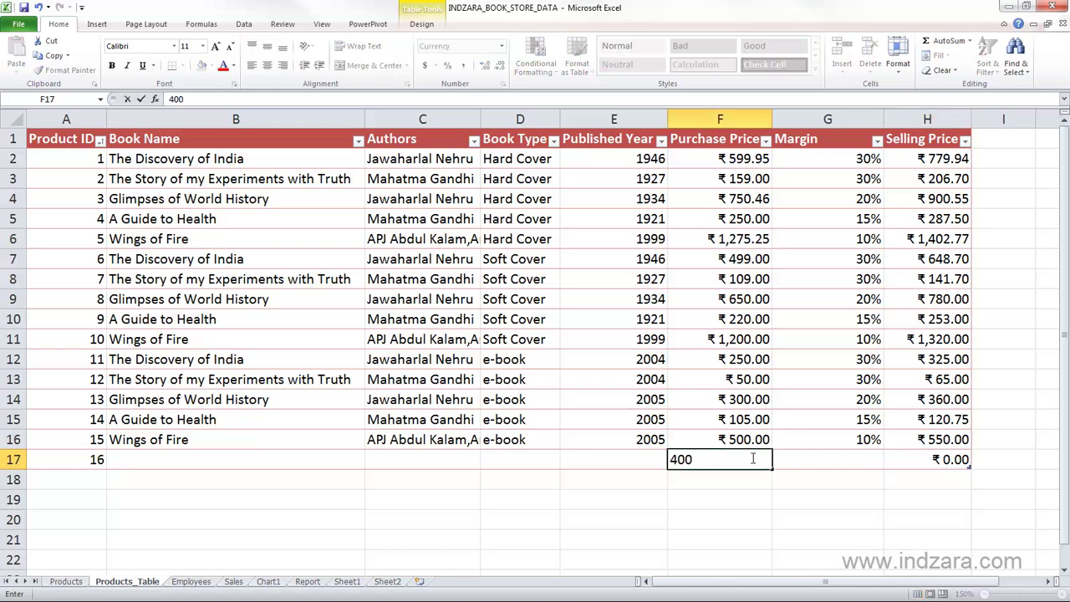
key("Tab")
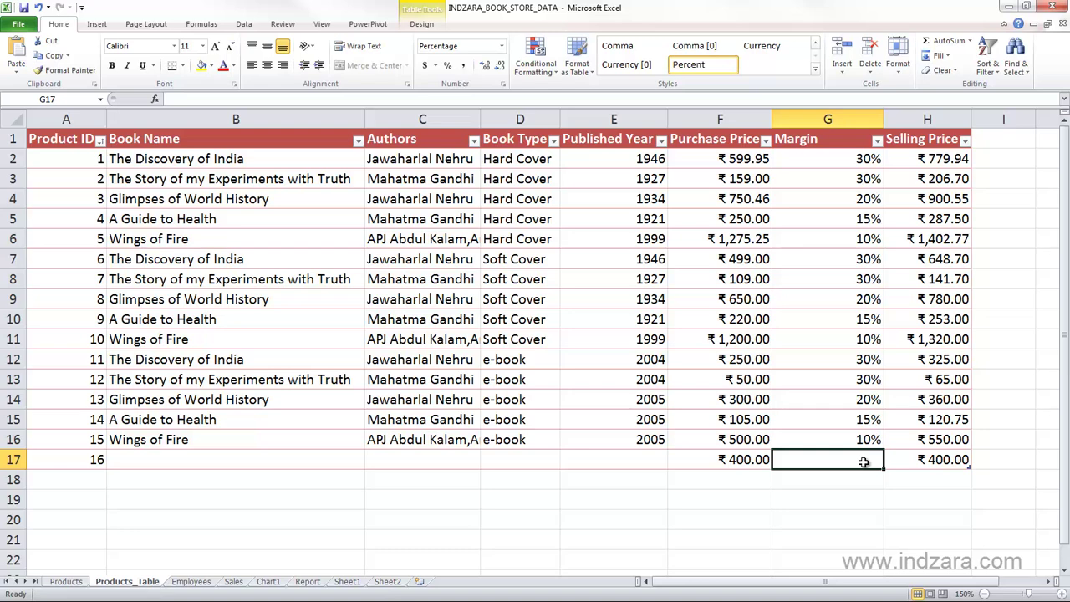
type("5%")
key("Tab")
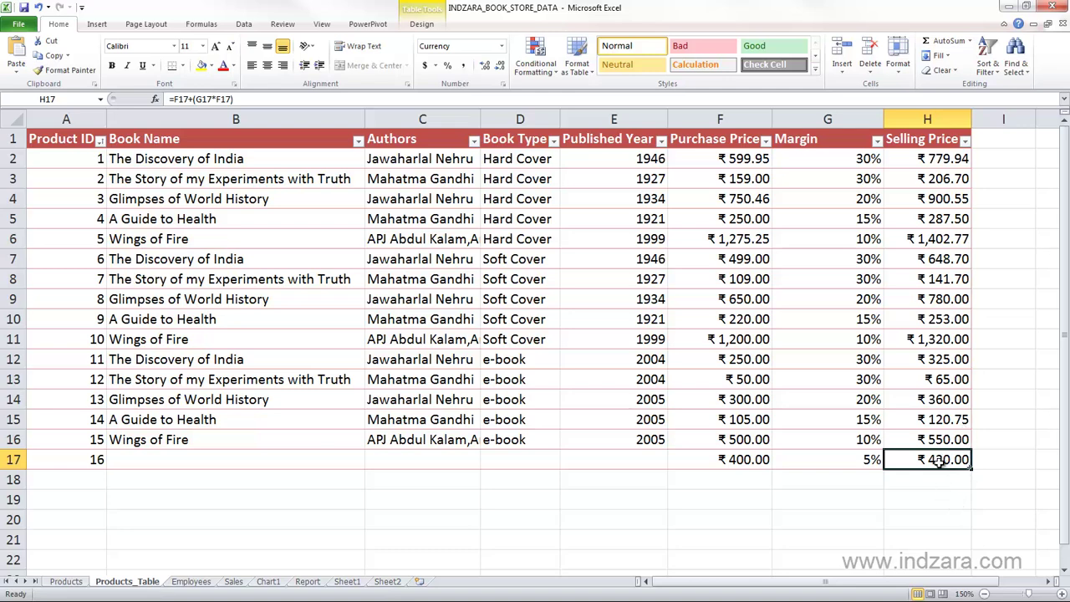
Highlight the new row's cells A17:G17 and the whole products table A1:H17 to review how far the table extends.
left_click_drag(87, 461, 830, 514)
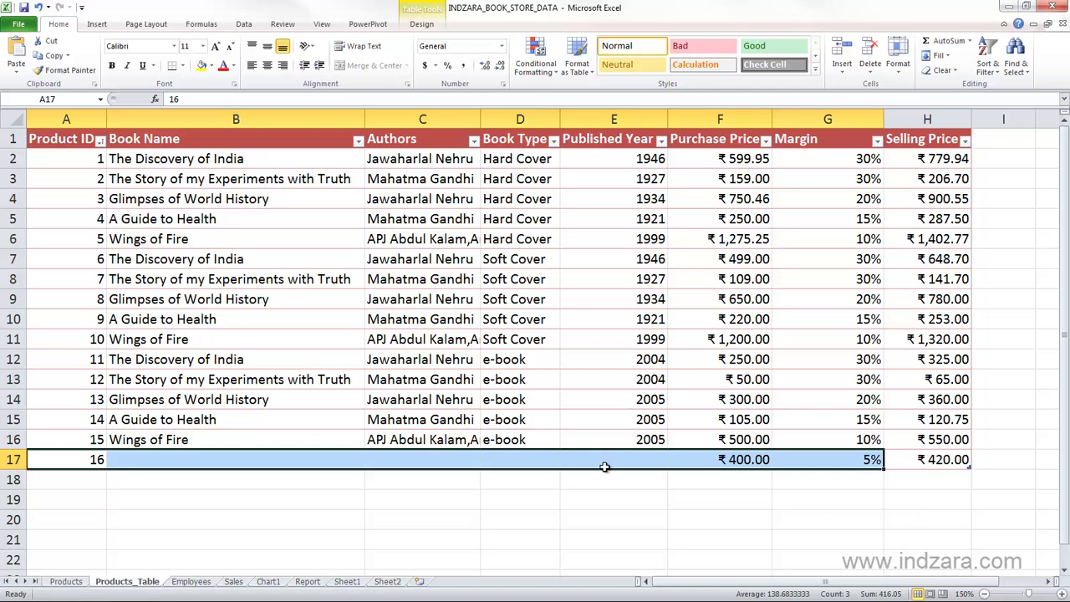
left_click(315, 201)
left_click_drag(78, 140, 943, 456)
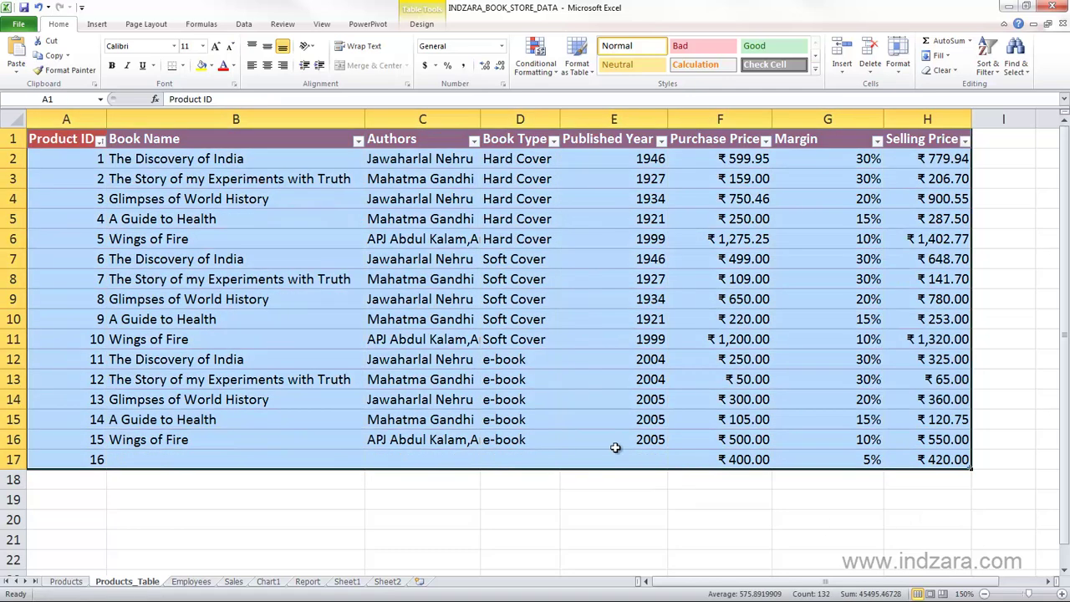
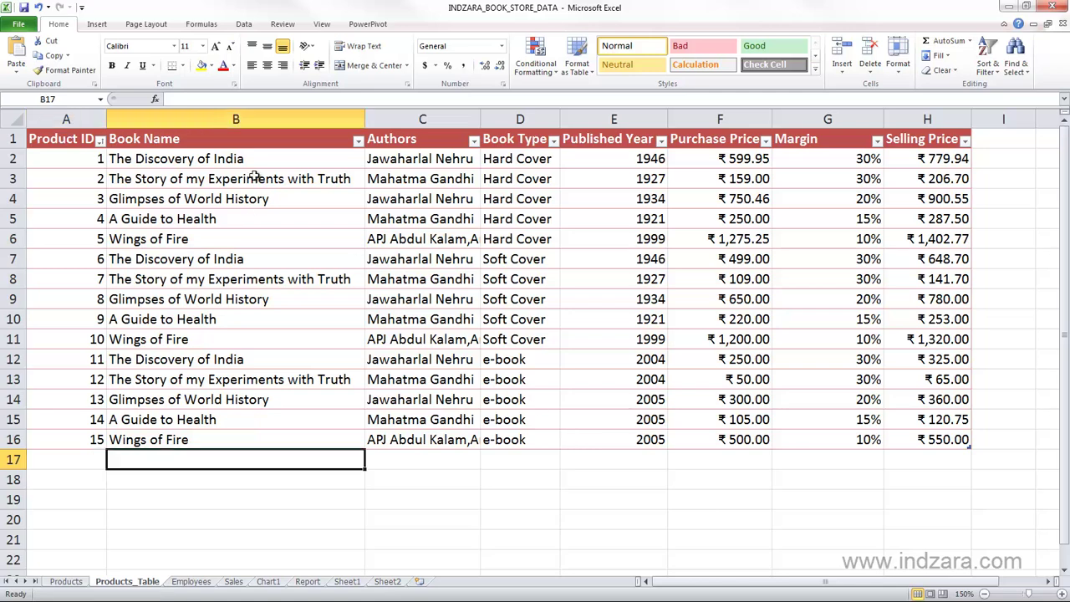
Insert a 2-D bar chart from the Book Name cells B2:B16 and the Purchase Price cells F2:F16.
left_click_drag(253, 156, 251, 433)
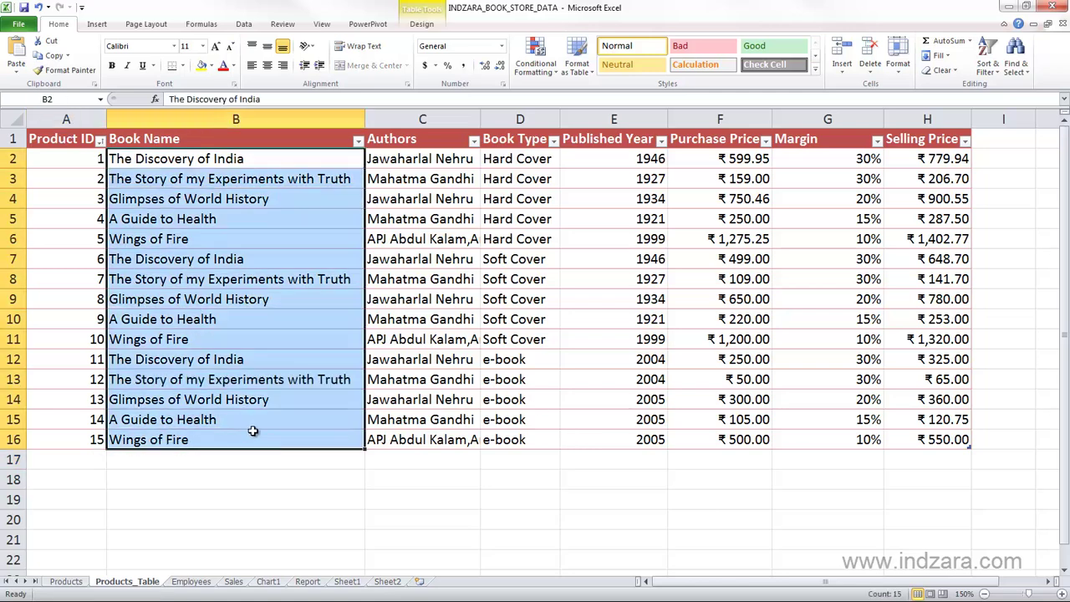
left_click_drag(733, 157, 734, 443)
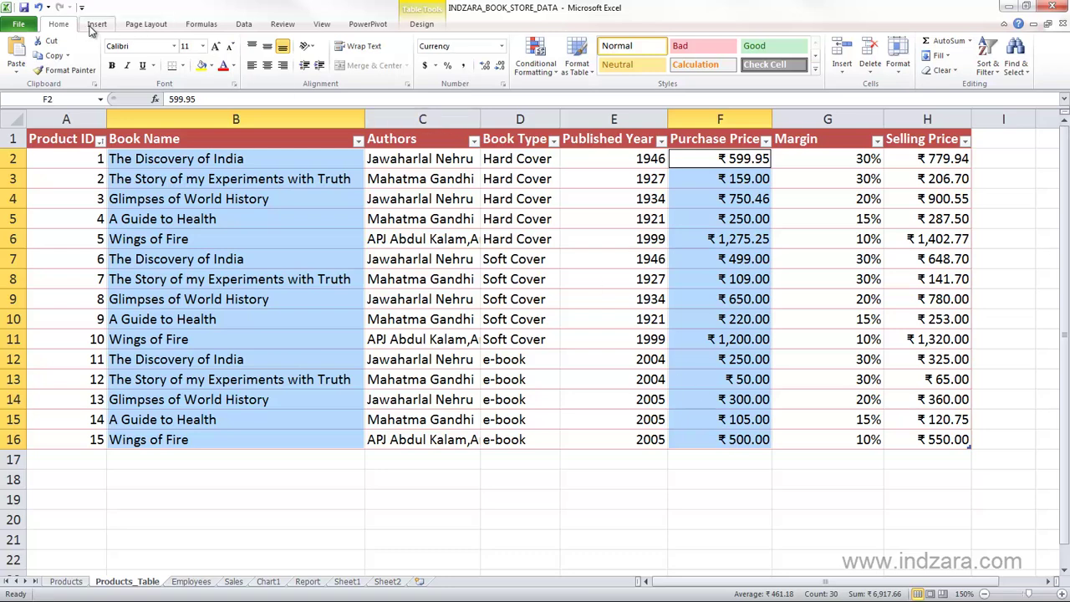
left_click(97, 23)
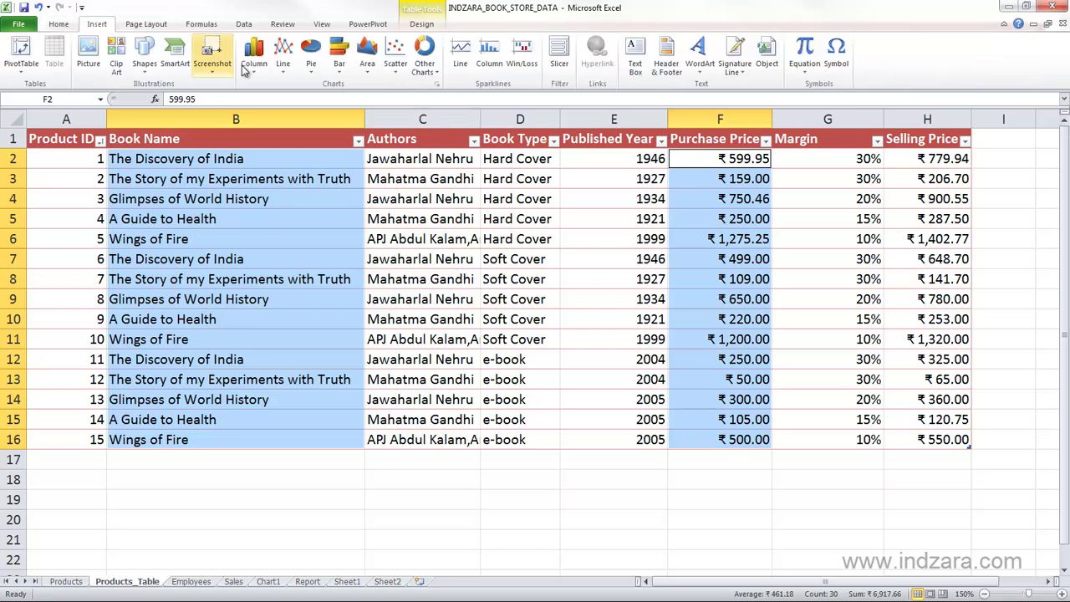
left_click(345, 71)
left_click(352, 108)
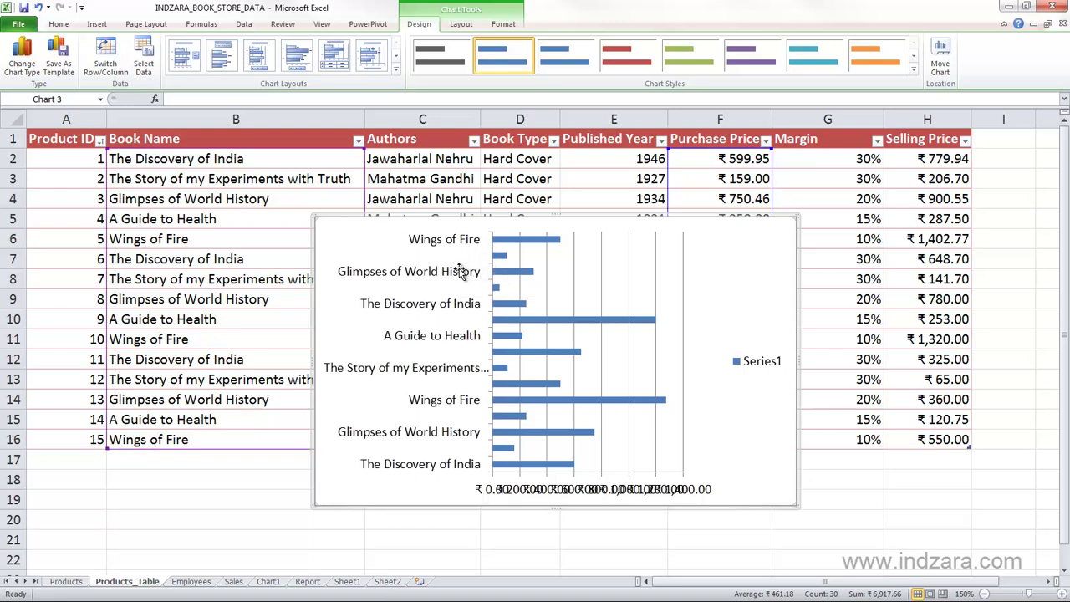
Set the chart's vertical axis label interval unit to 1 and move the chart clear of the Book Name column.
double_click(458, 277)
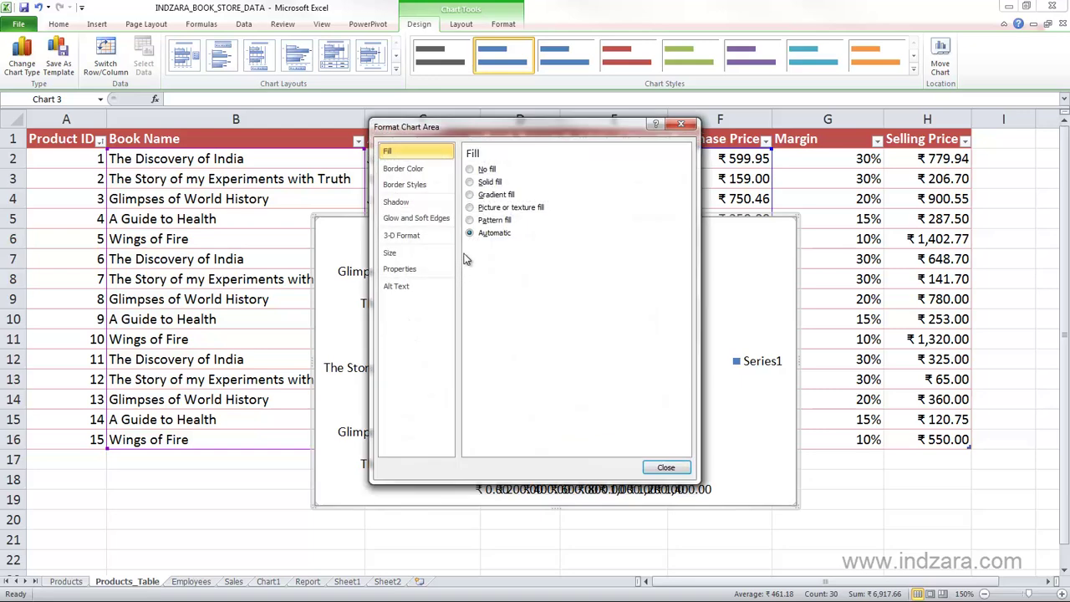
left_click(666, 467)
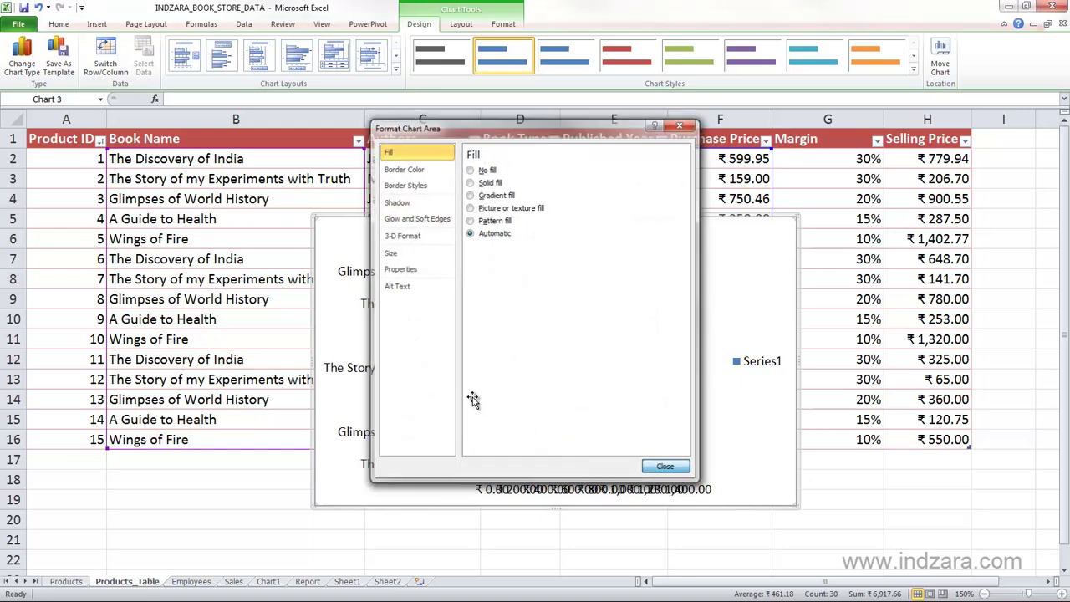
right_click(438, 373)
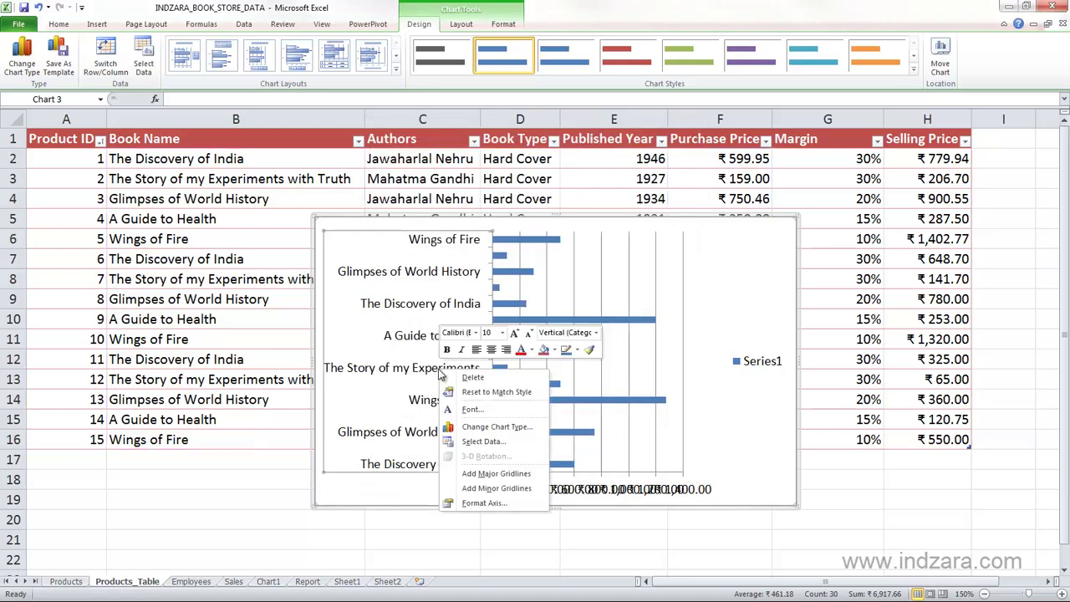
left_click(505, 502)
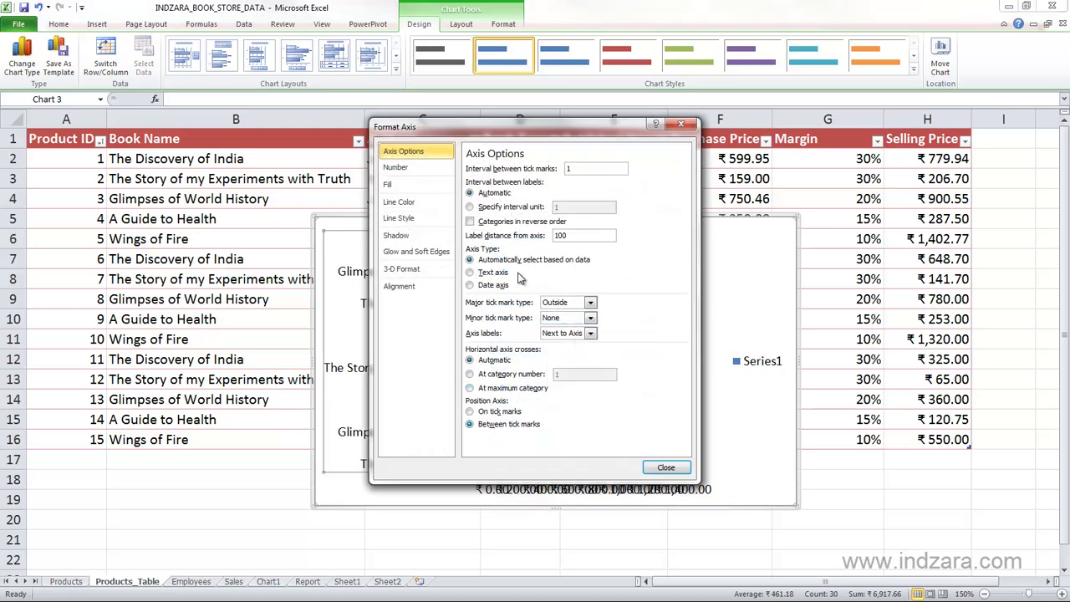
left_click(524, 208)
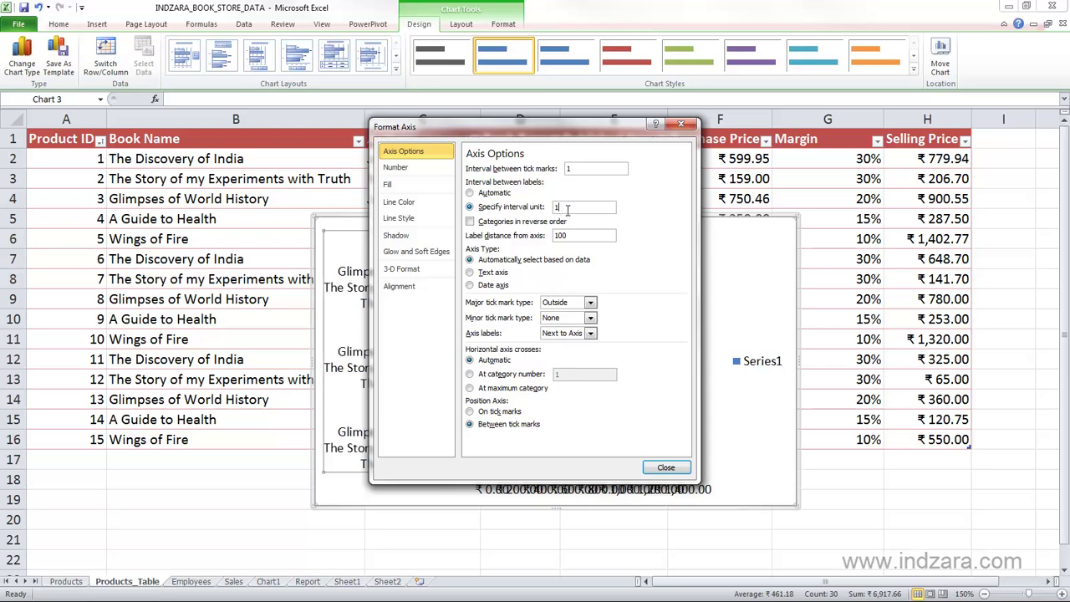
left_click_drag(598, 139, 914, 180)
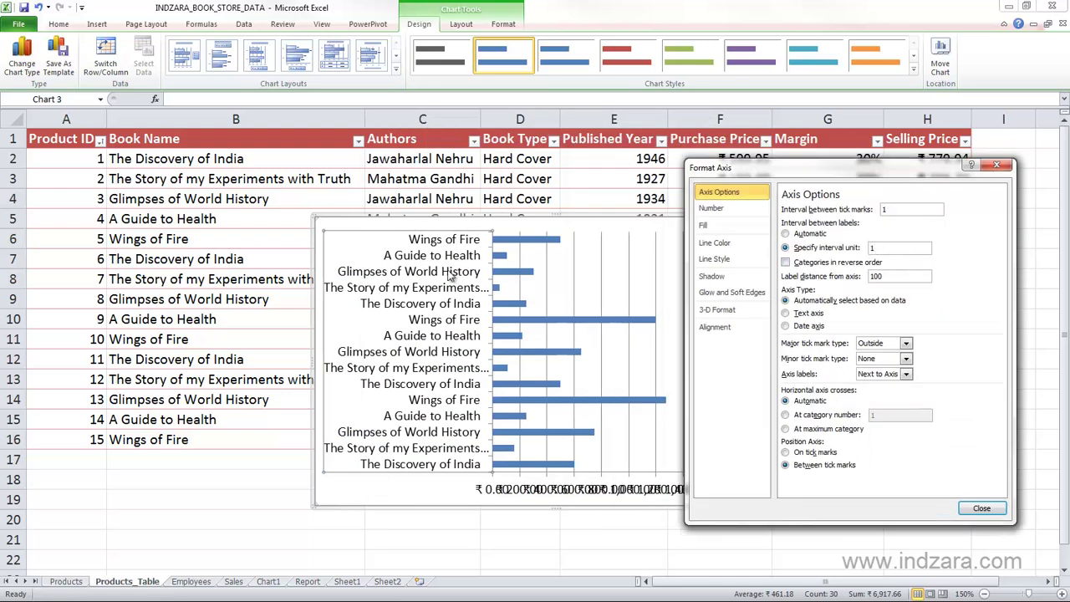
left_click(982, 508)
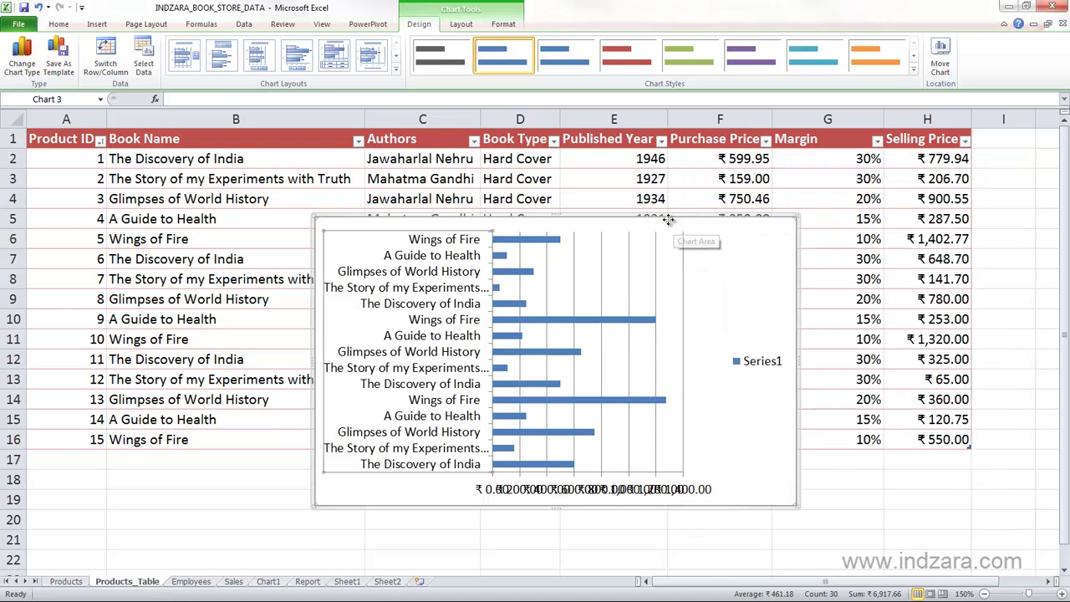
left_click_drag(676, 222, 893, 225)
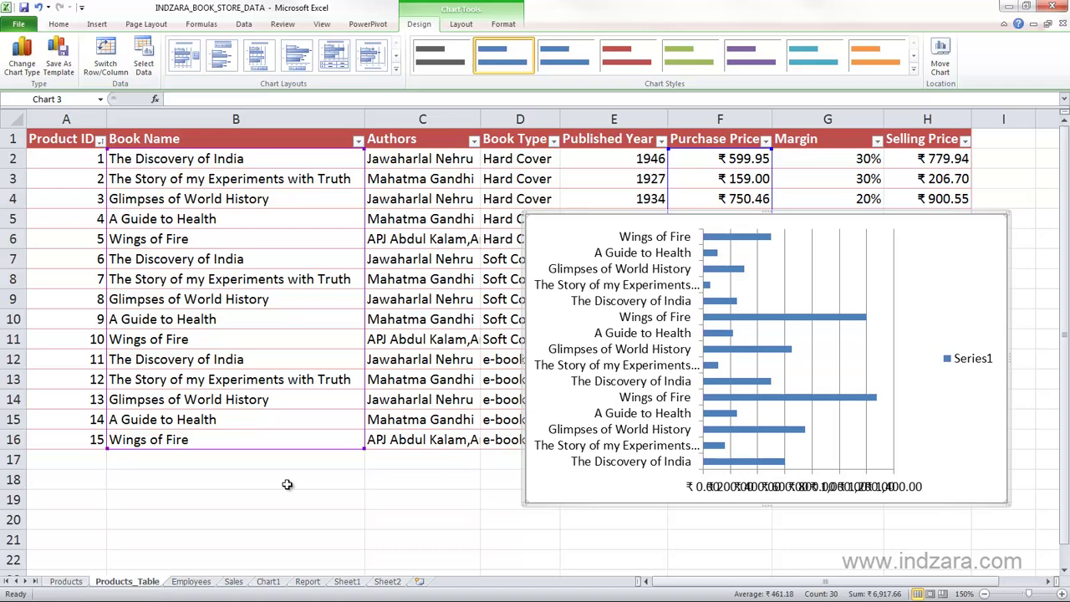
Add a new row to the products table with Product ID 16 and Book Name "New book" in row 17.
left_click(97, 457)
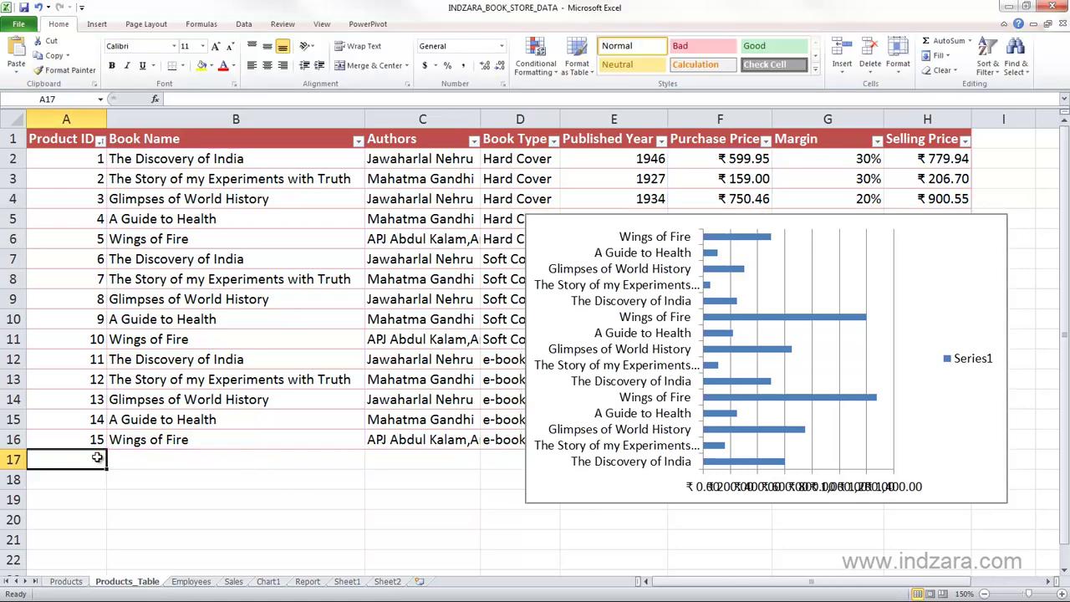
type("16")
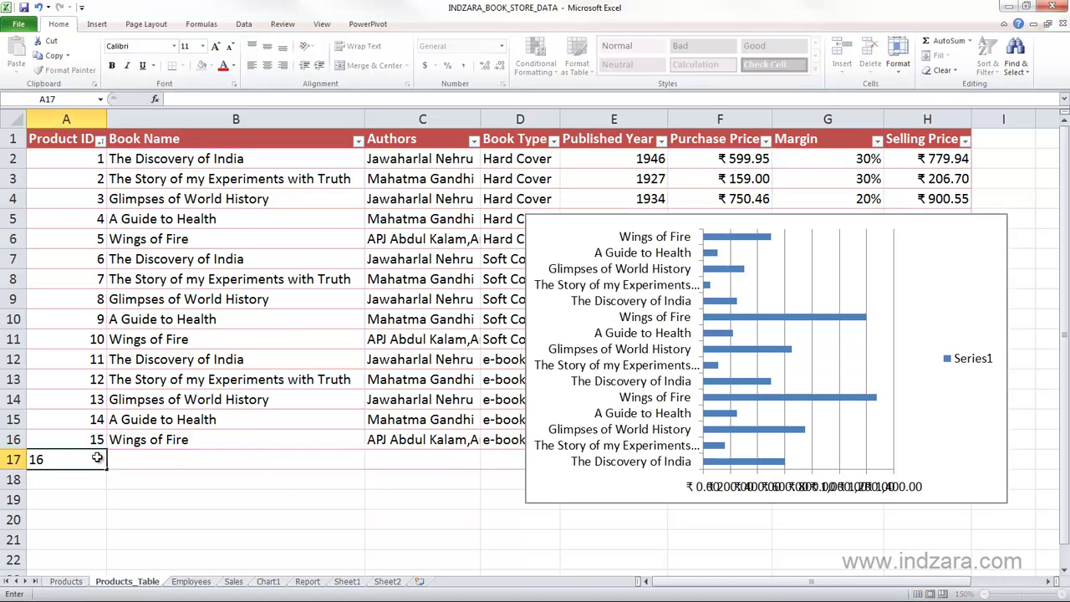
key("Tab")
type("New ")
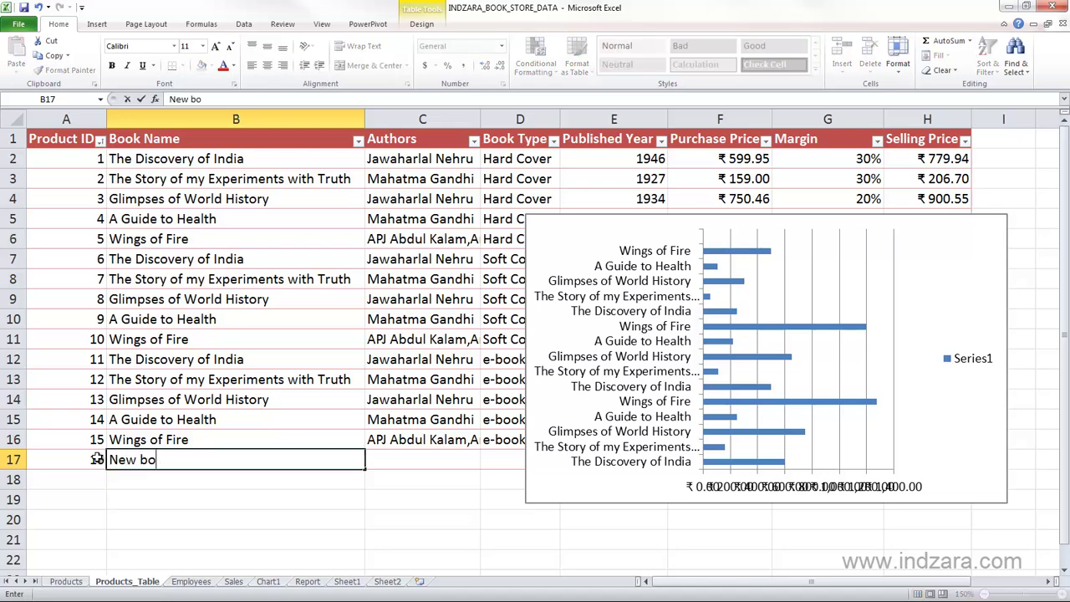
type("book")
key("Tab")
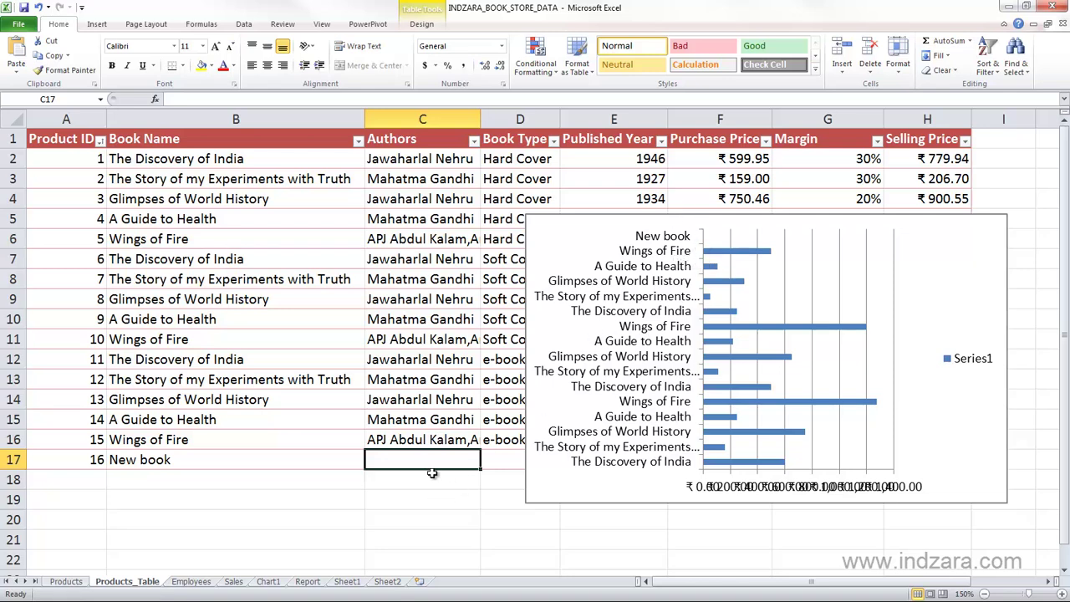
Enter a Purchase Price of 578 in F17 for the new book, leaving its author, type and year blank.
key("Tab")
key("Tab")
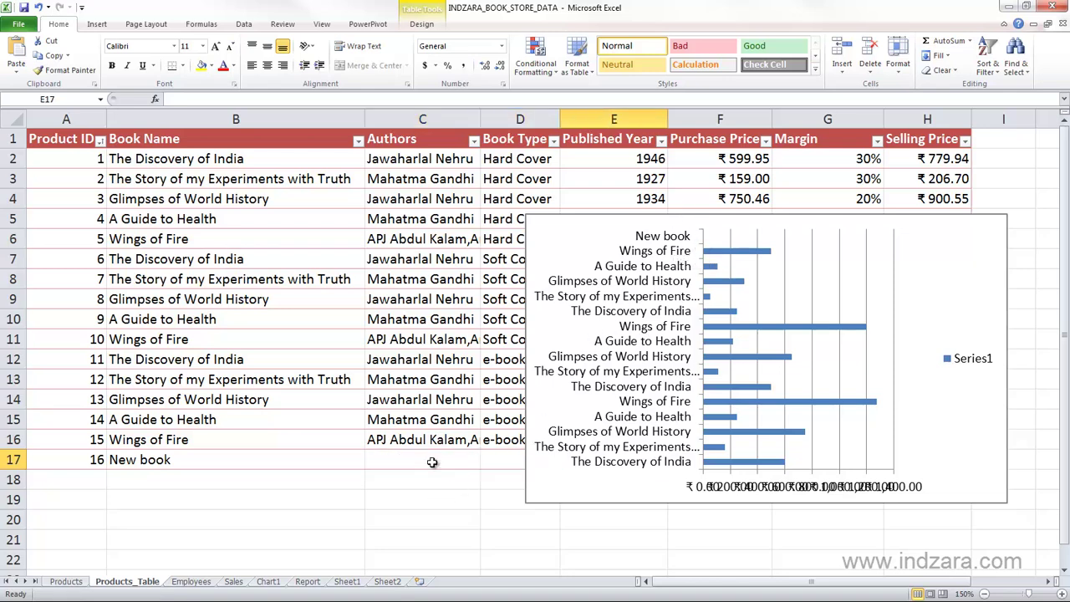
key("Tab")
type("5")
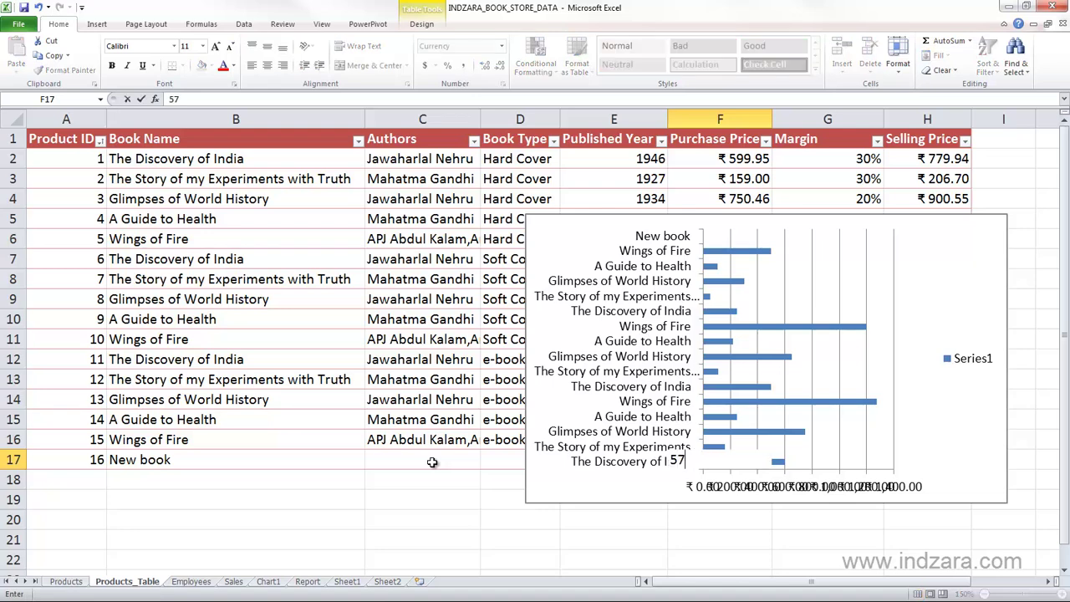
key("Tab")
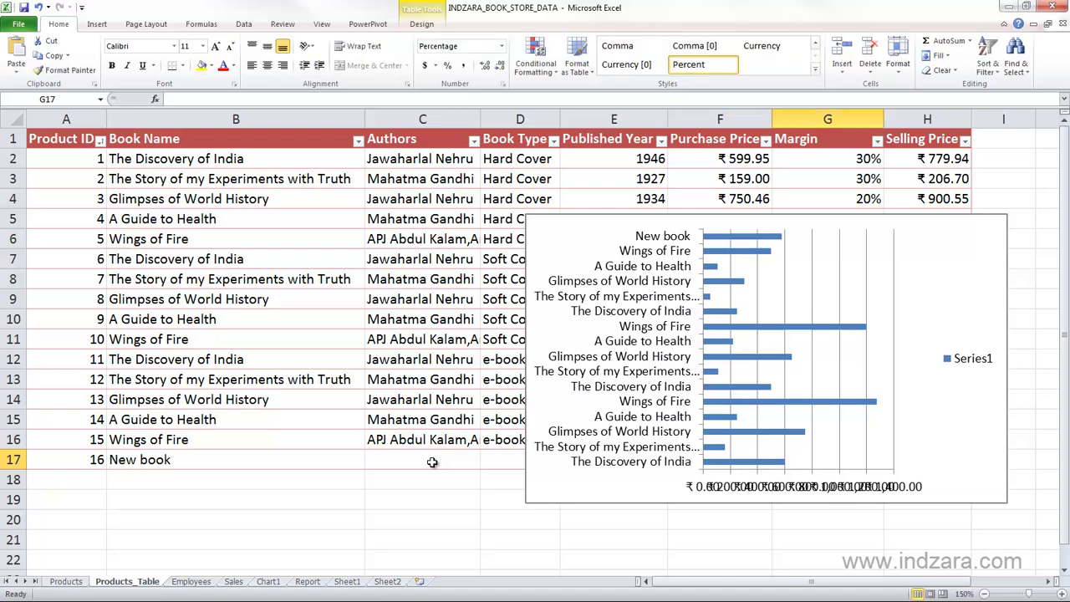
Check the New book bar, move the chart aside to compare it with its source columns, and delete the chart.
mouse_move(744, 239)
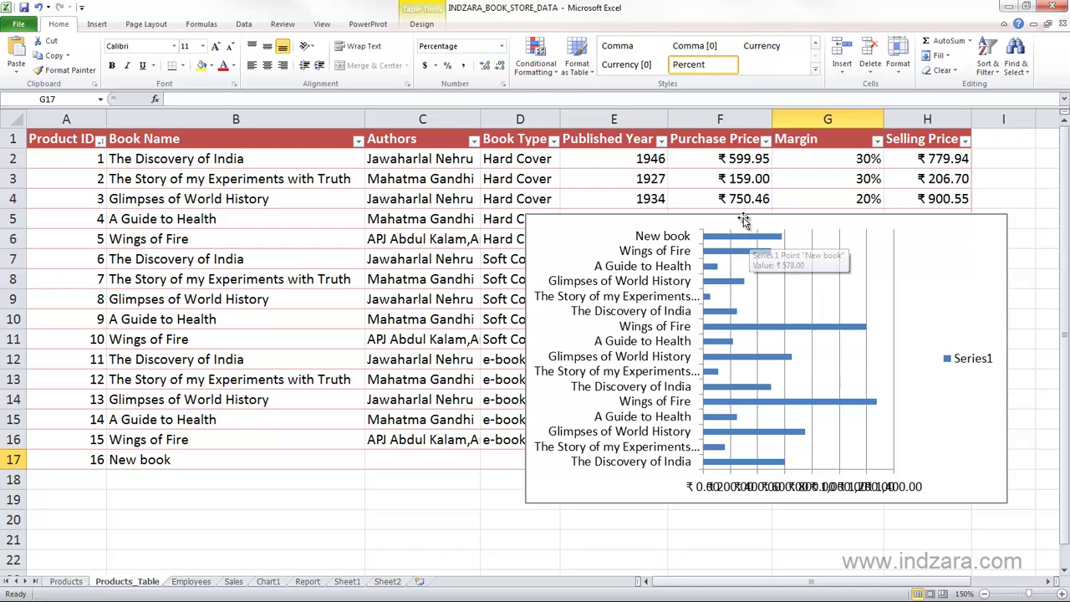
left_click_drag(744, 220, 277, 187)
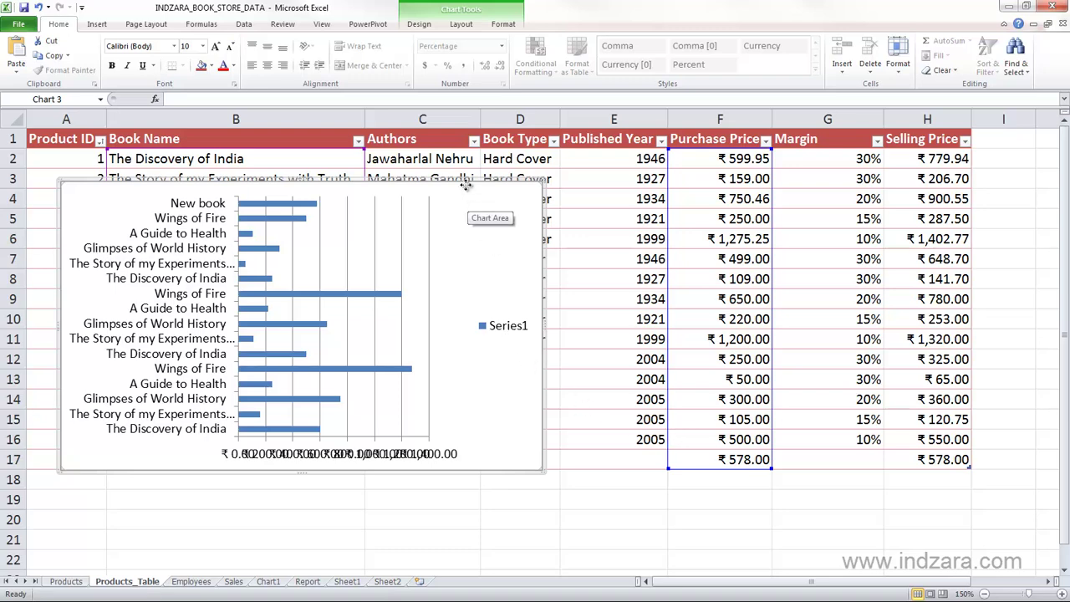
left_click_drag(465, 186, 669, 217)
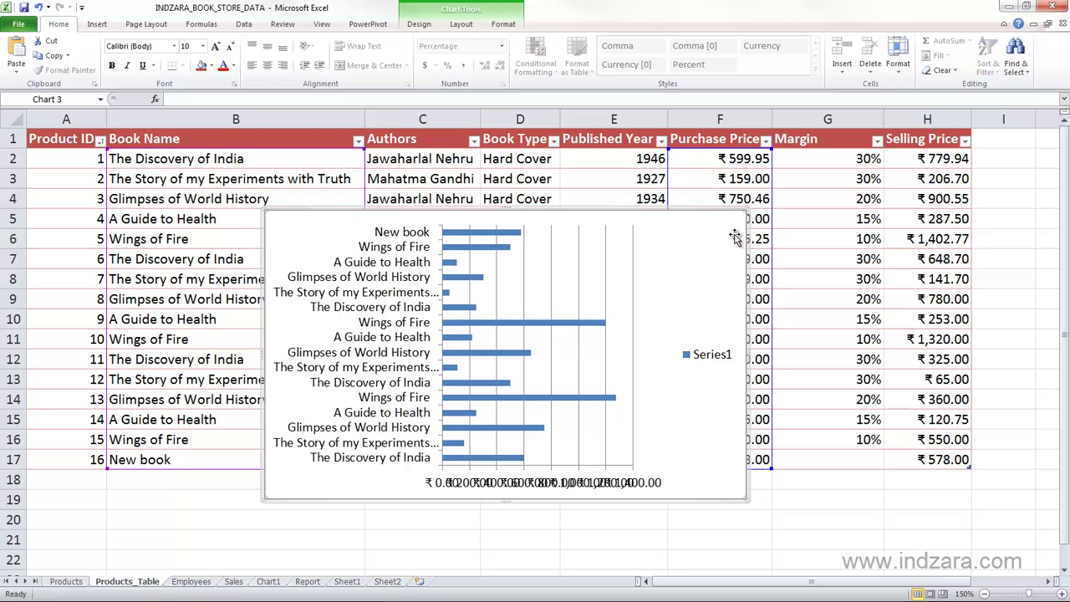
key("Delete")
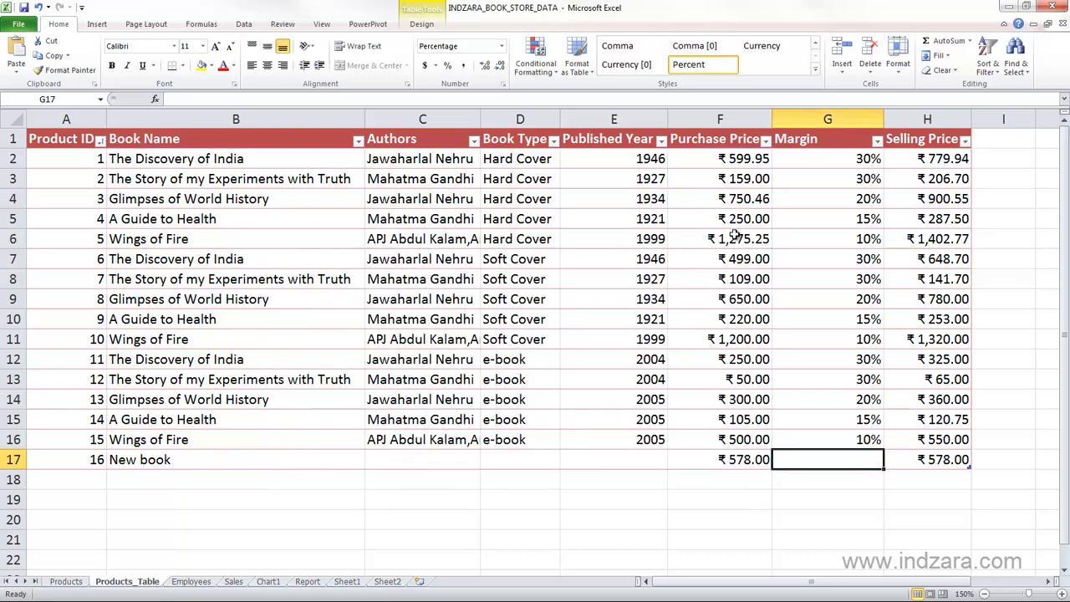
Check the source table proposed for a new PivotTable based on the products table, without creating the PivotTable.
left_click(515, 257)
left_click(97, 24)
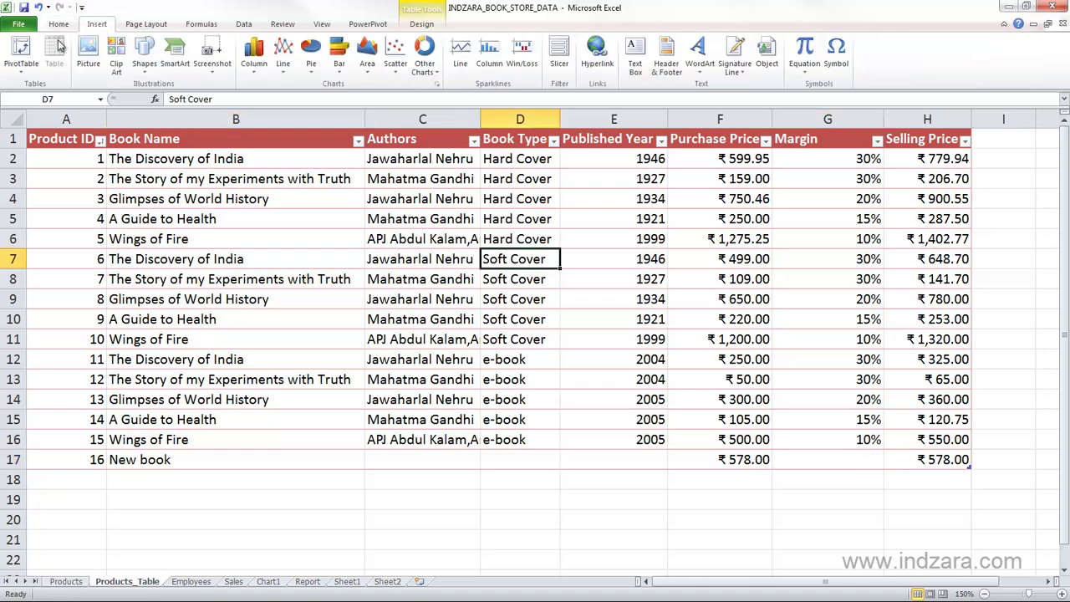
left_click(22, 51)
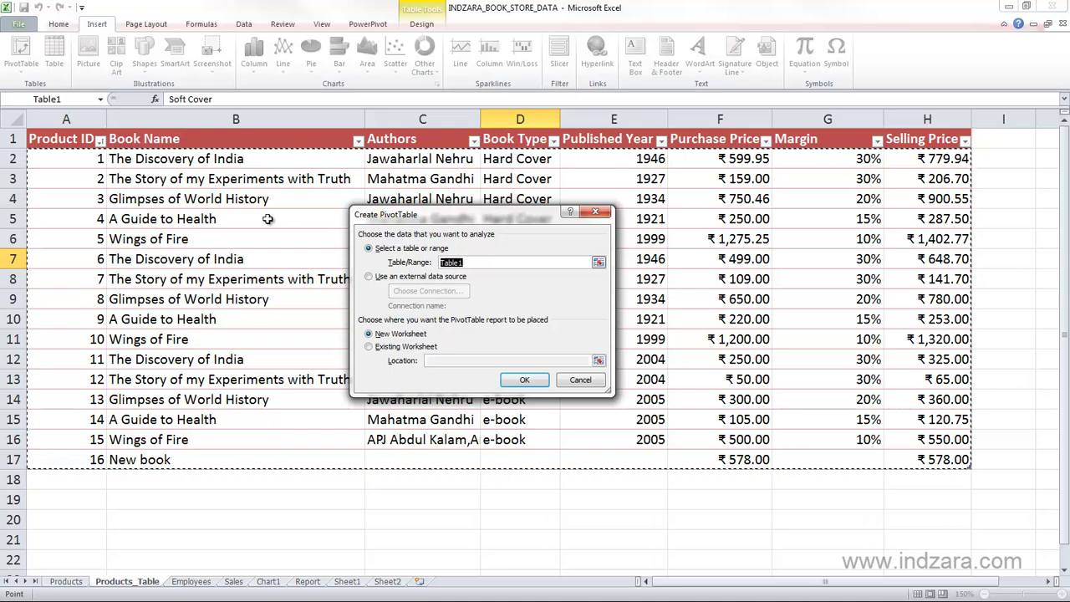
left_click(580, 380)
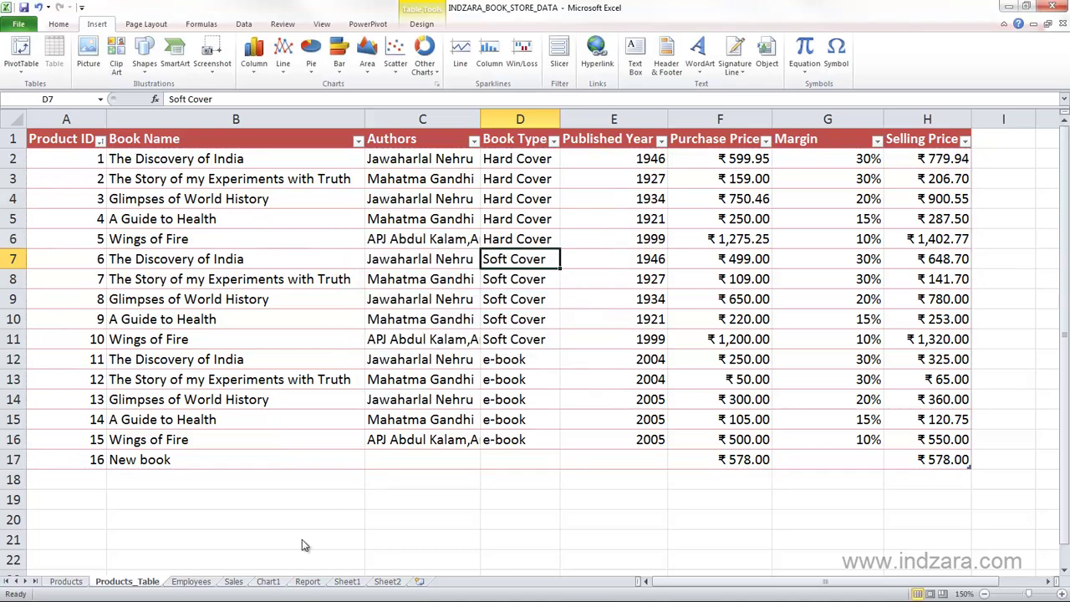
Check the source range of the PivotTable on Sheet1, leaving its data source as it is.
left_click(345, 582)
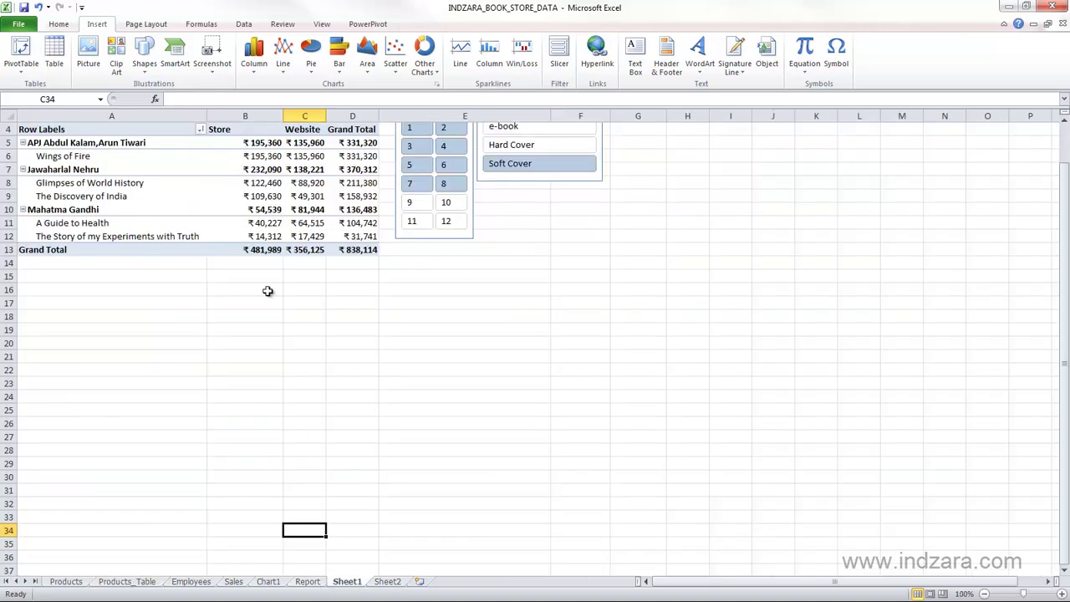
left_click(235, 582)
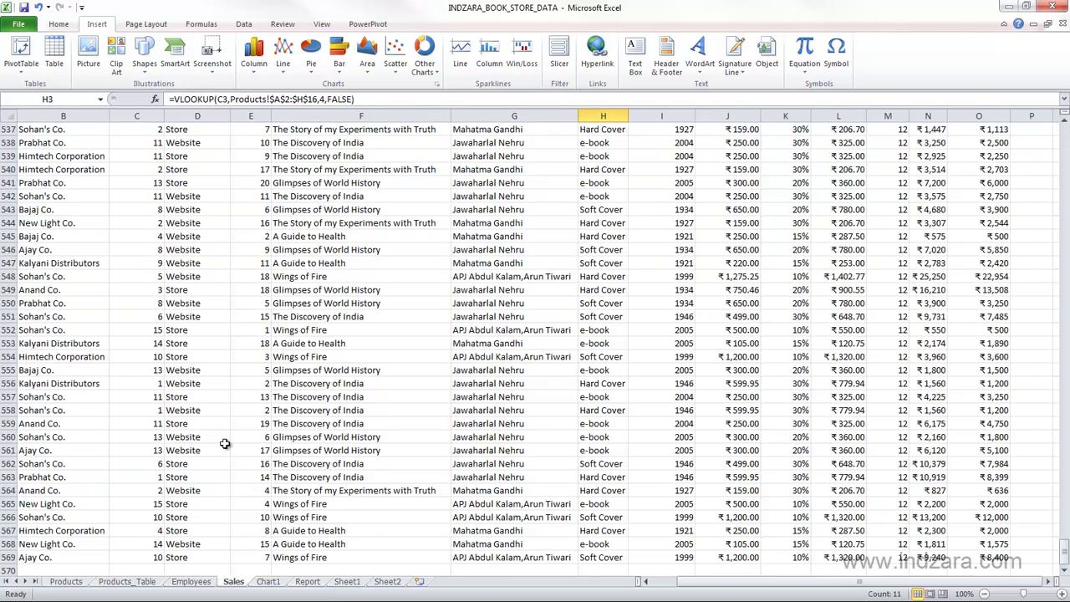
left_click(348, 583)
left_click(264, 222)
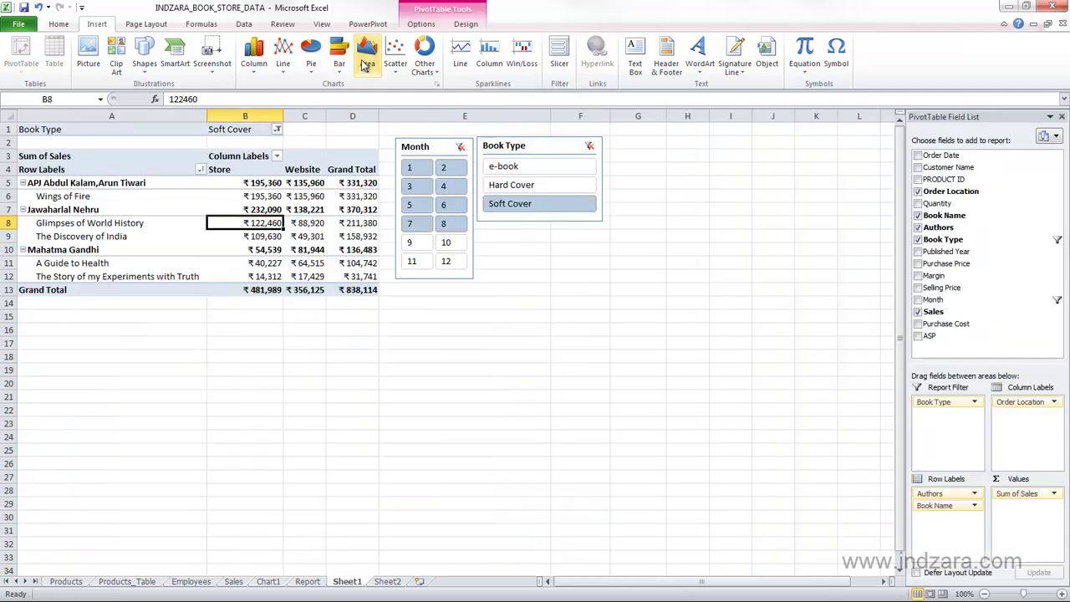
left_click(421, 25)
left_click(440, 66)
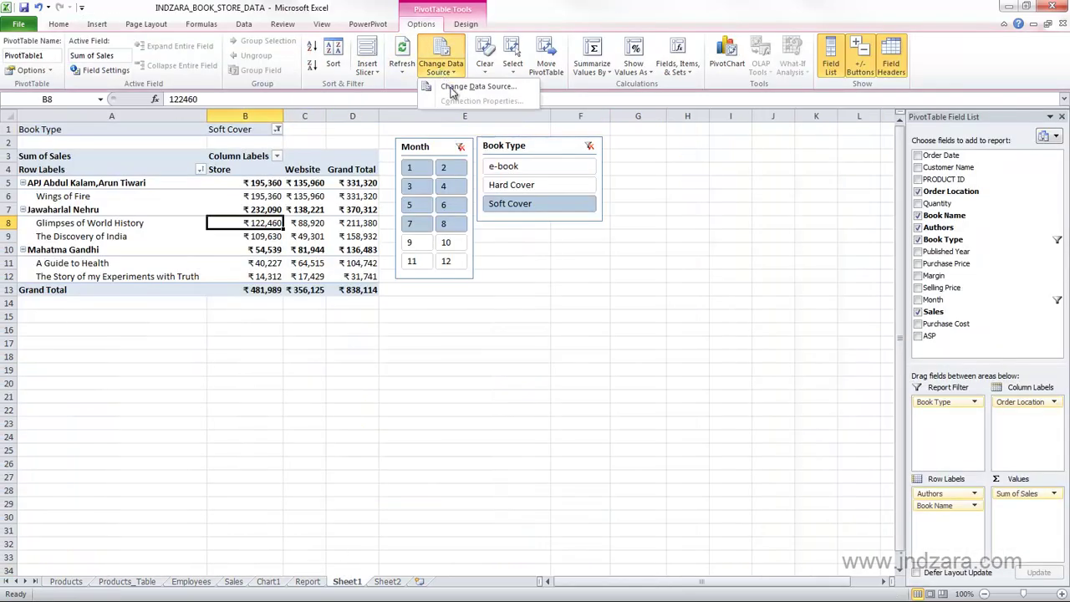
left_click(451, 88)
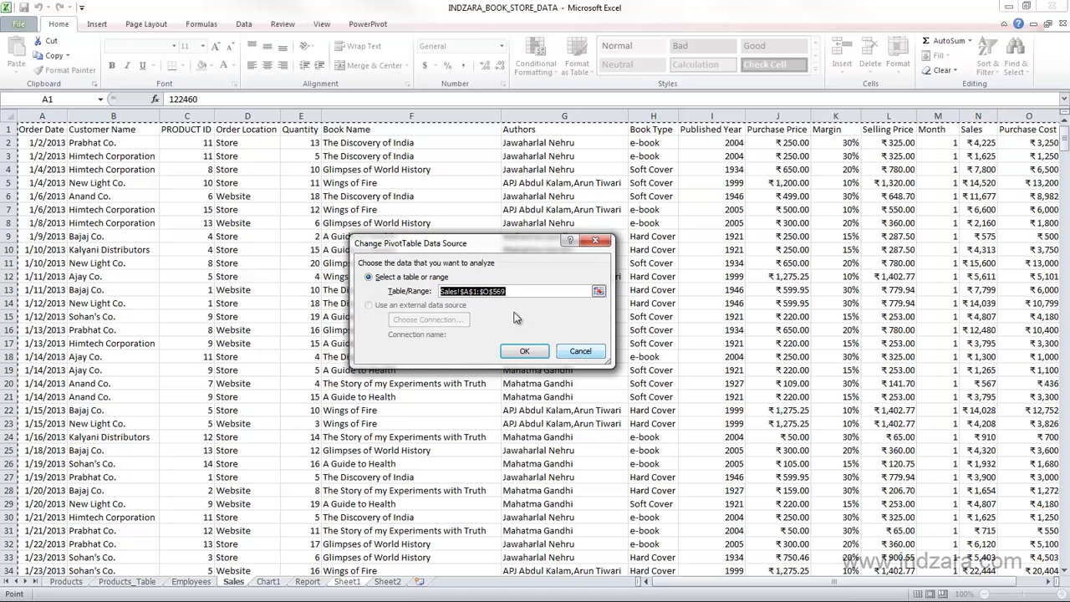
left_click(579, 351)
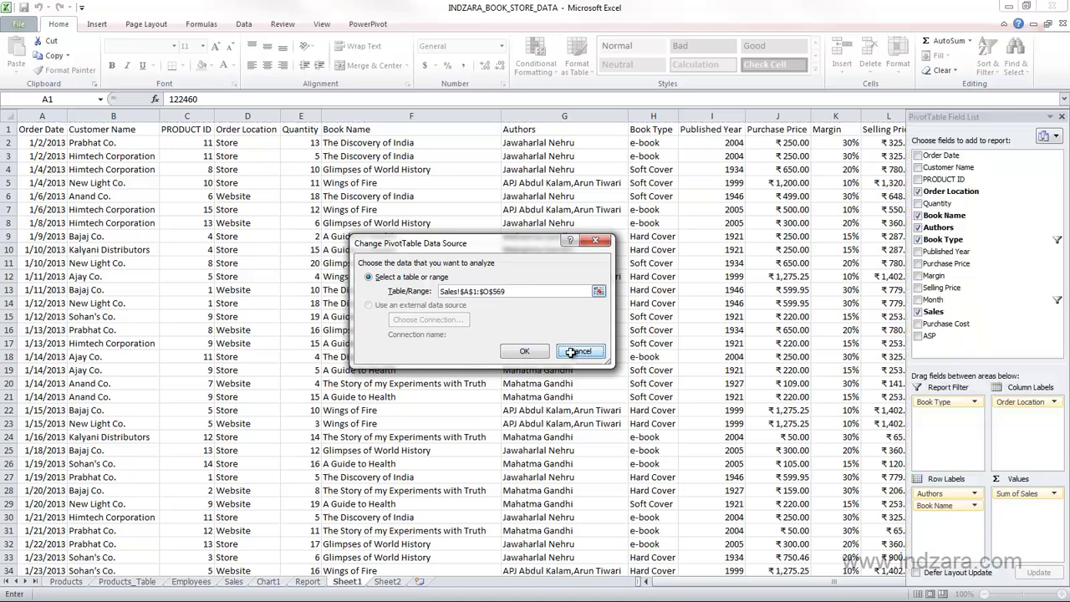
Select the entire sales data range A1:O569 on the Sales sheet and find the Table command without converting the range.
left_click(234, 581)
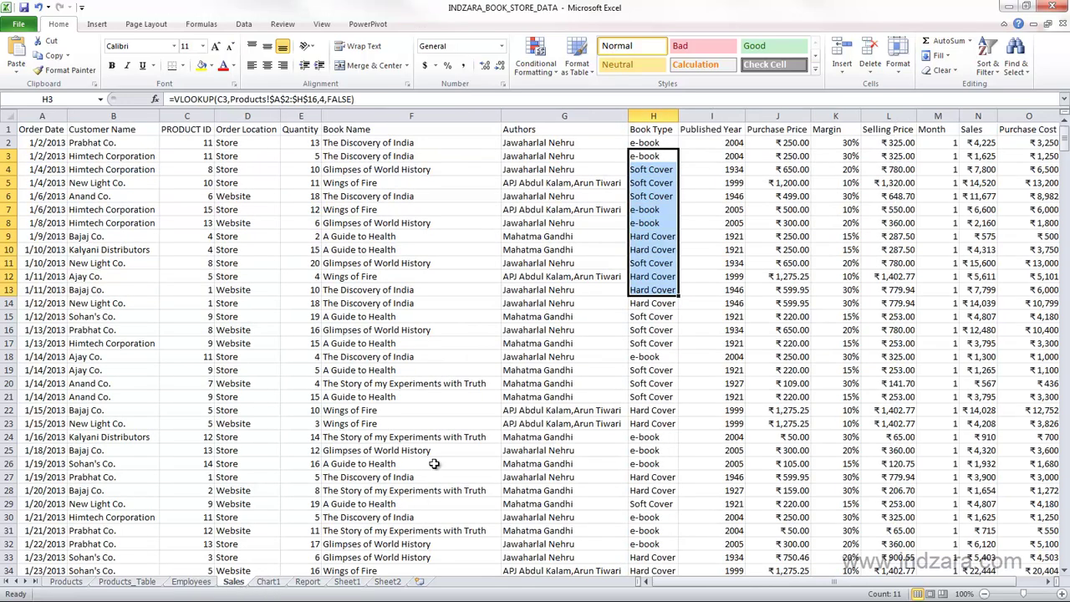
left_click(283, 293)
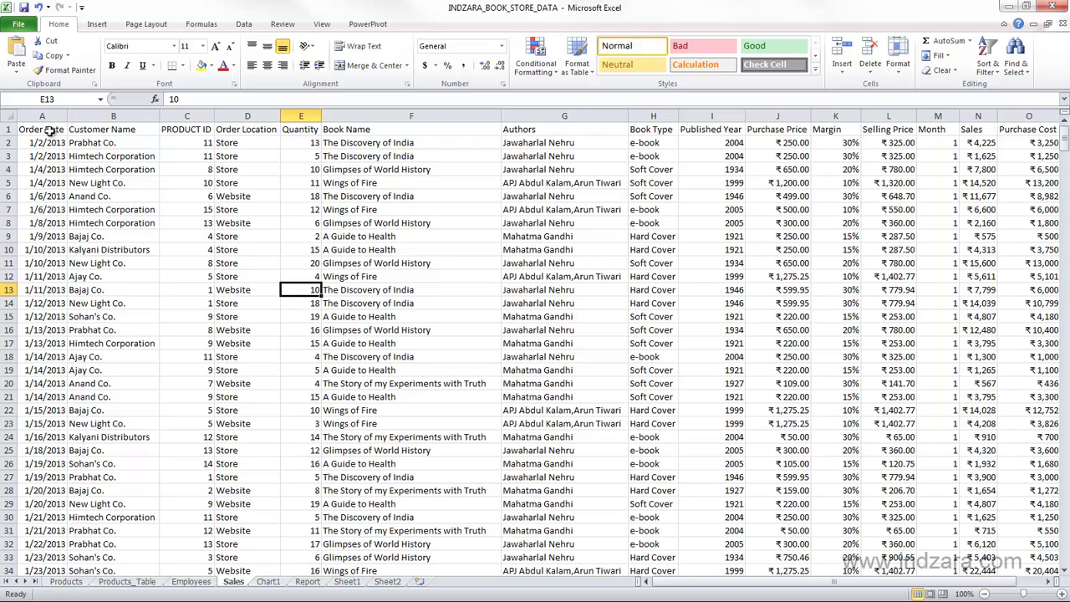
left_click_drag(49, 130, 113, 156)
left_click_drag(699, 306, 938, 392)
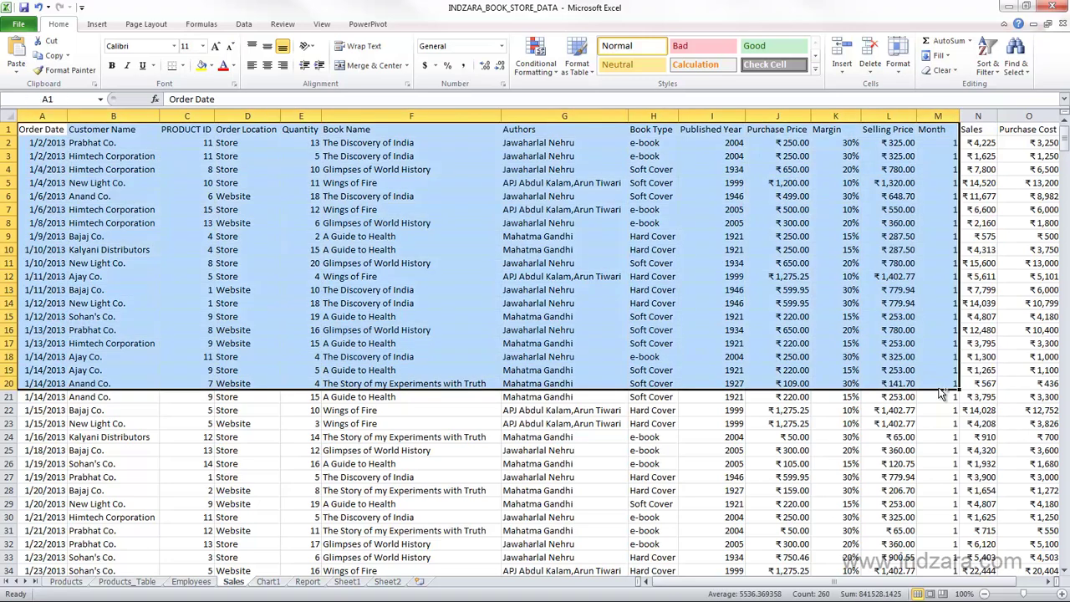
key("ctrl+shift+Right")
key("ctrl+shift+Down")
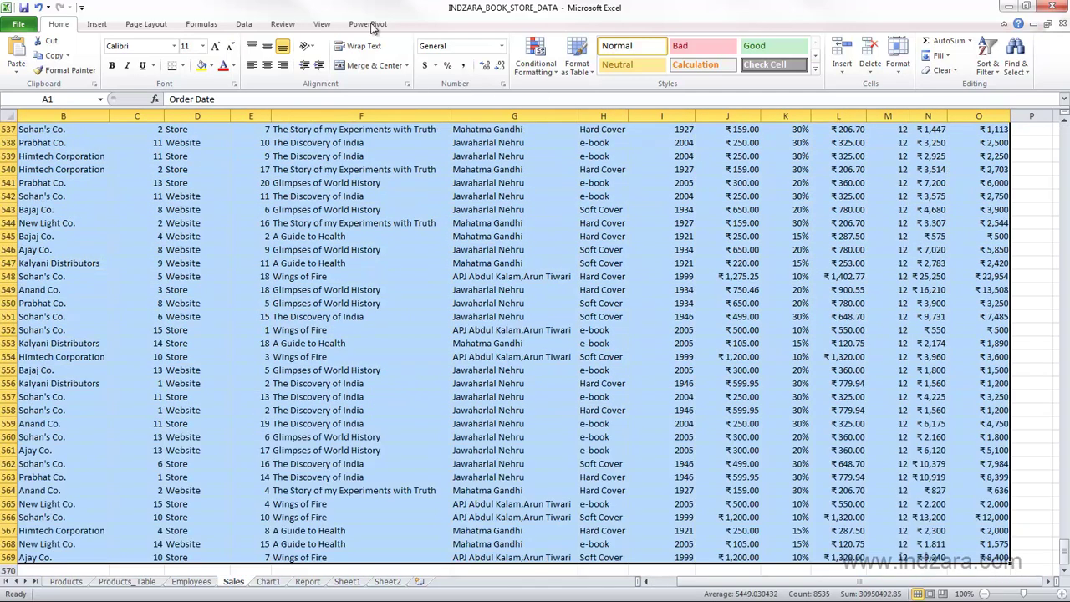
left_click(97, 25)
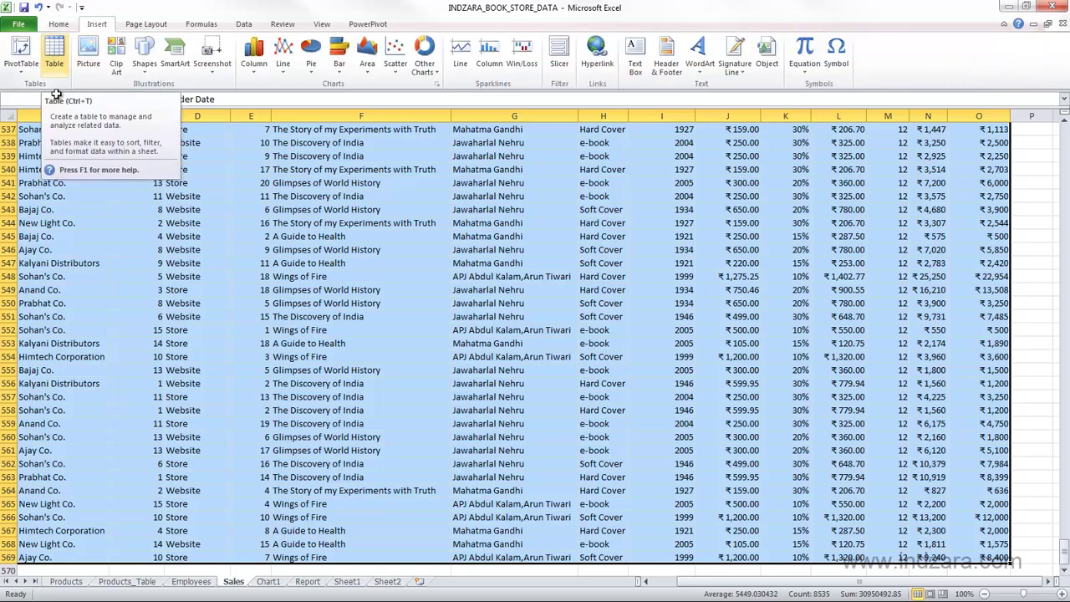
Compare the PivotTable on Sheet1 with its source data on the Sales sheet, ending at the PivotTable's Store grand total.
left_click(335, 585)
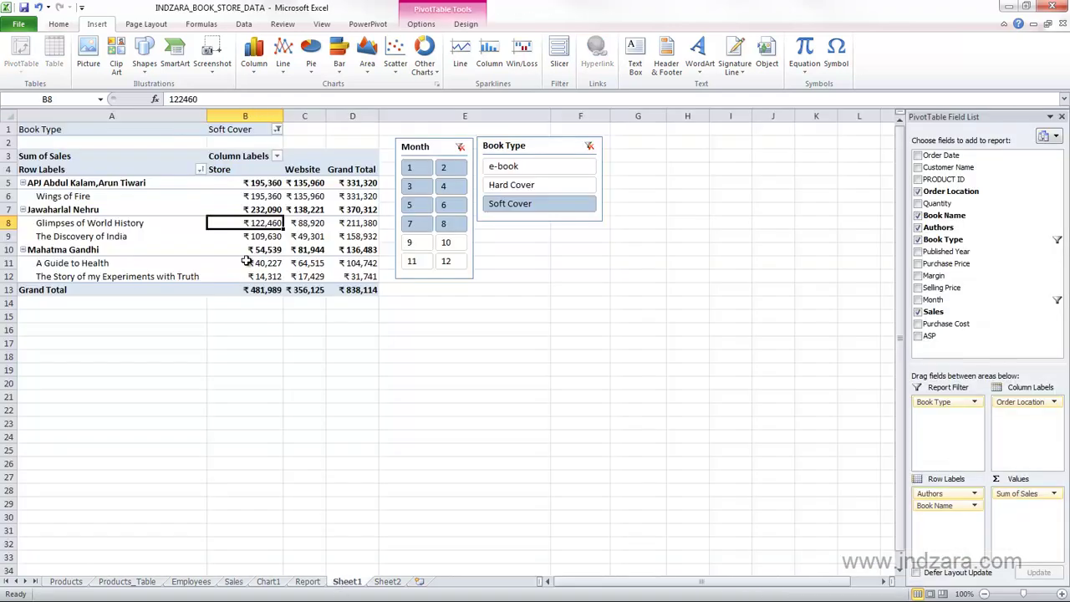
left_click(235, 583)
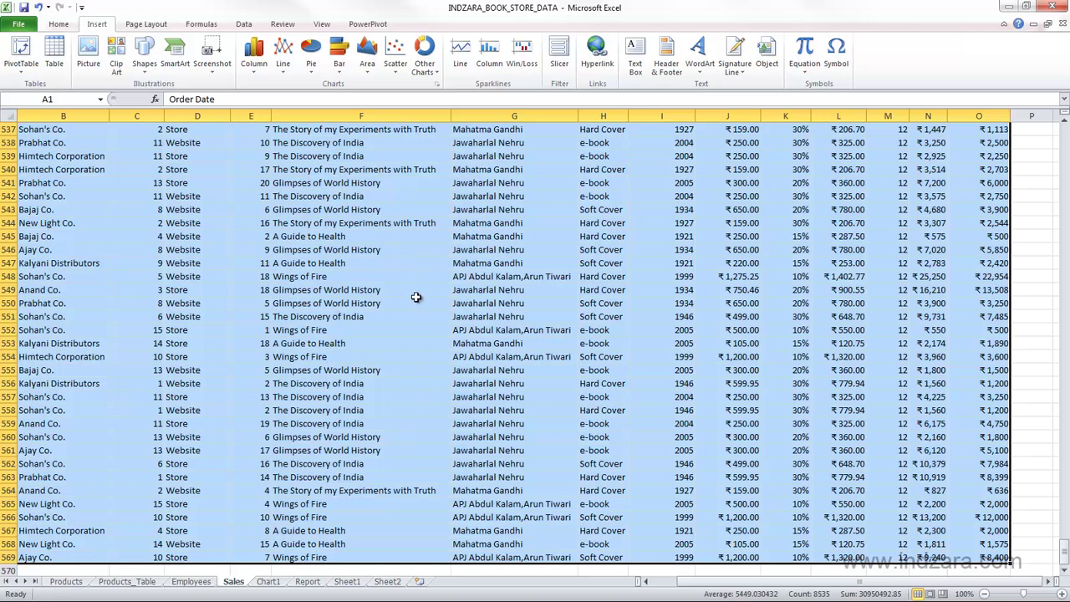
left_click(346, 582)
mouse_move(257, 290)
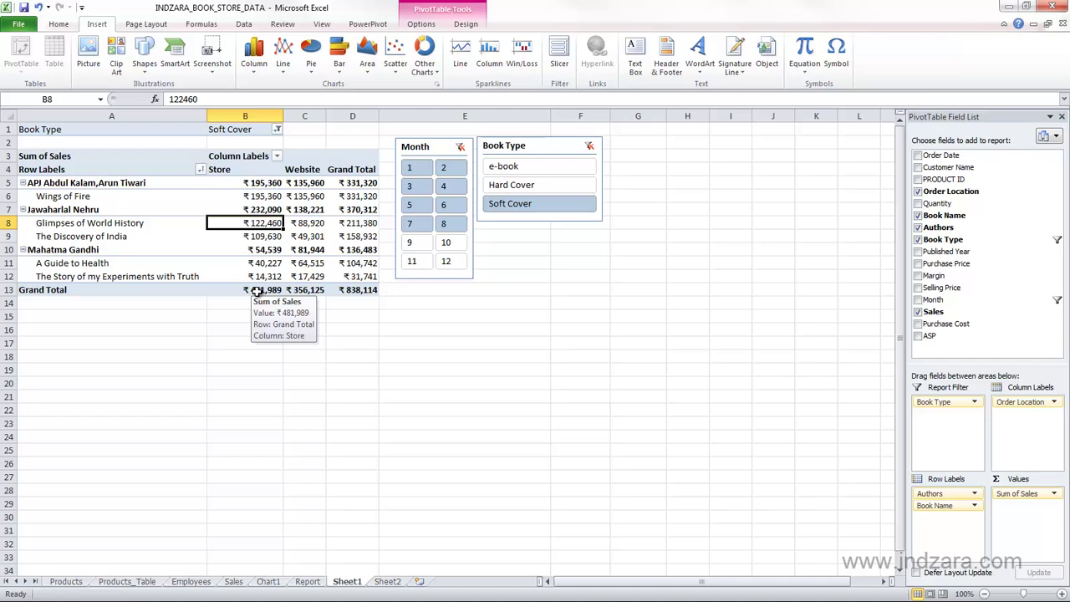
Examine how the products table's column headings behave while moving down through Products_Table and back to row 1.
left_click(156, 584)
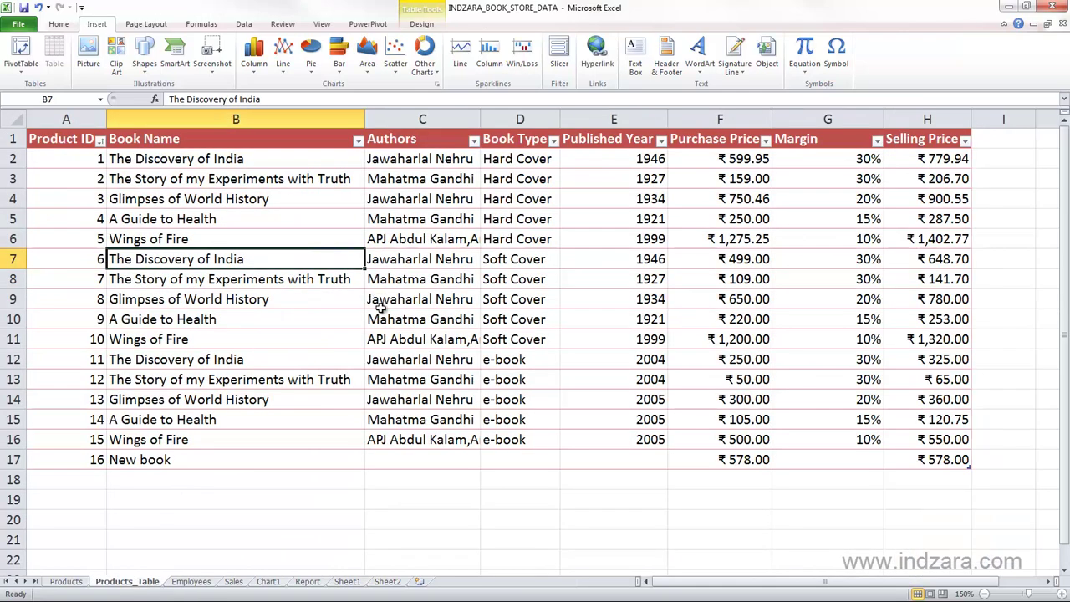
scroll(380, 307, "down", 1)
scroll(380, 308, "up", 1)
scroll(380, 308, "down", 2)
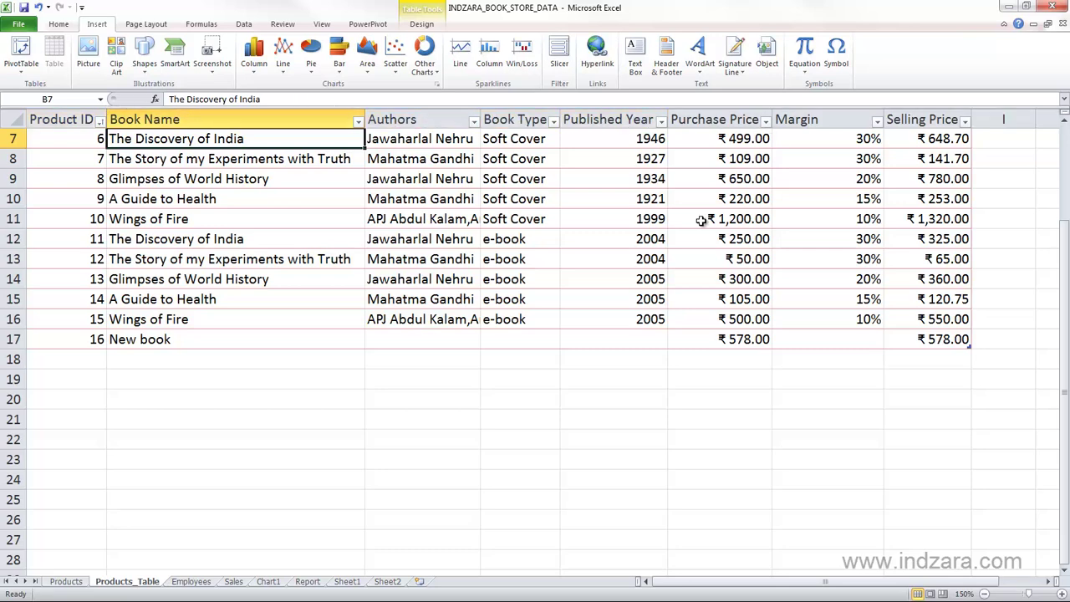
scroll(669, 231, "down", 1)
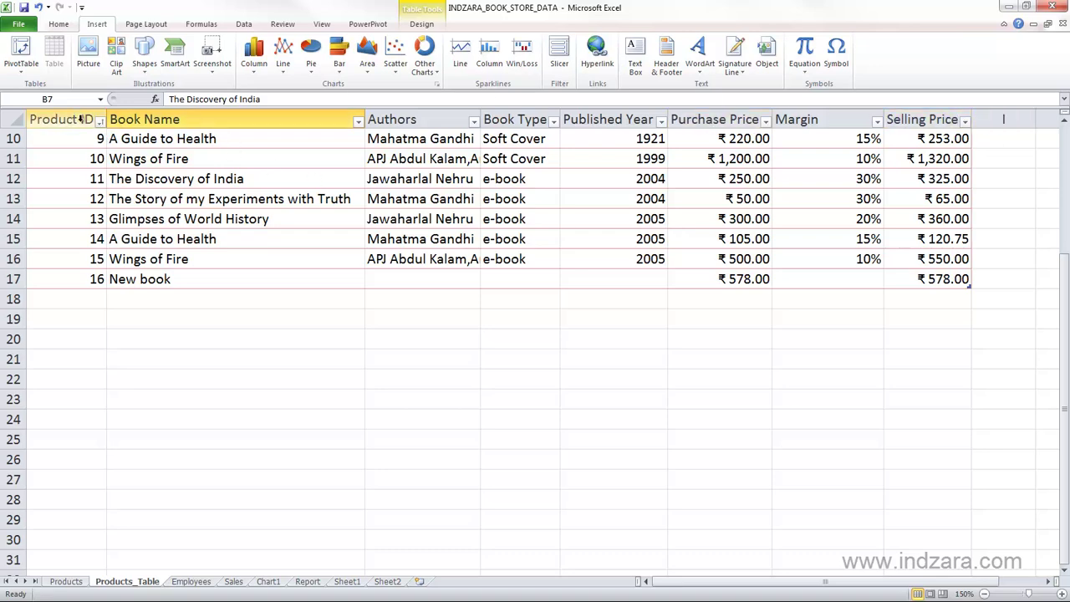
scroll(235, 248, "up", 3)
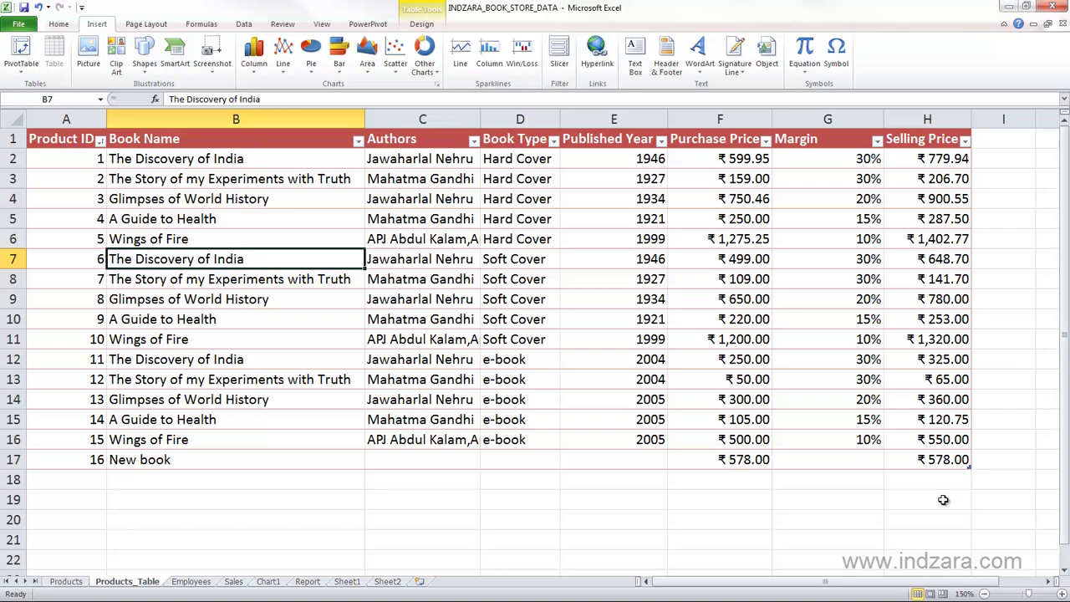
Magnify Products_Table to 240% and examine the column headings while viewing the rows further down.
left_click(1051, 593)
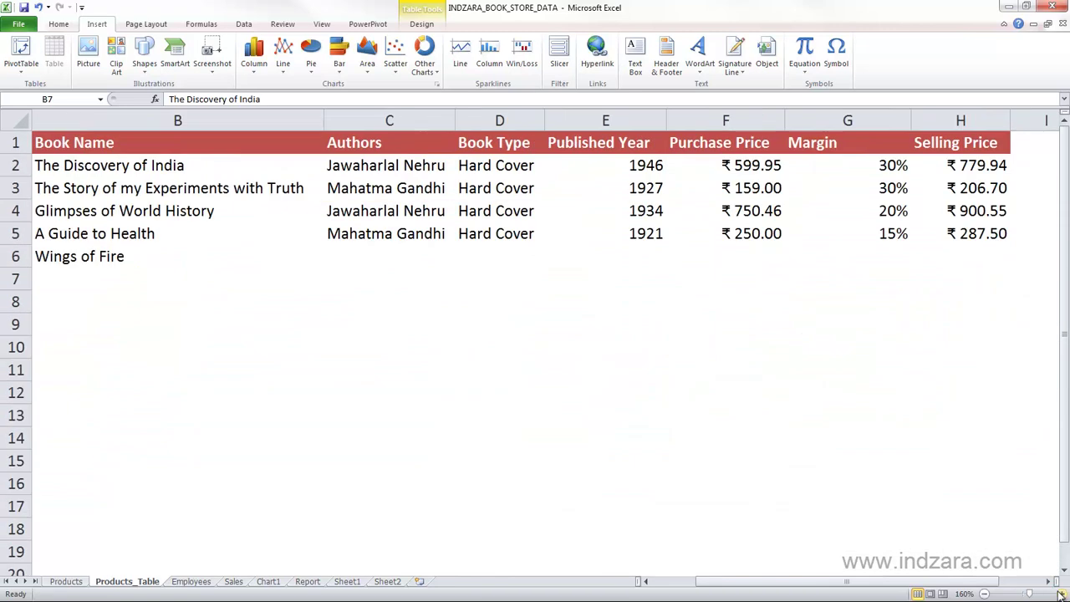
left_click(1051, 593)
left_click(1052, 593)
left_click(1051, 593)
left_click(1052, 593)
scroll(713, 319, "up", 1)
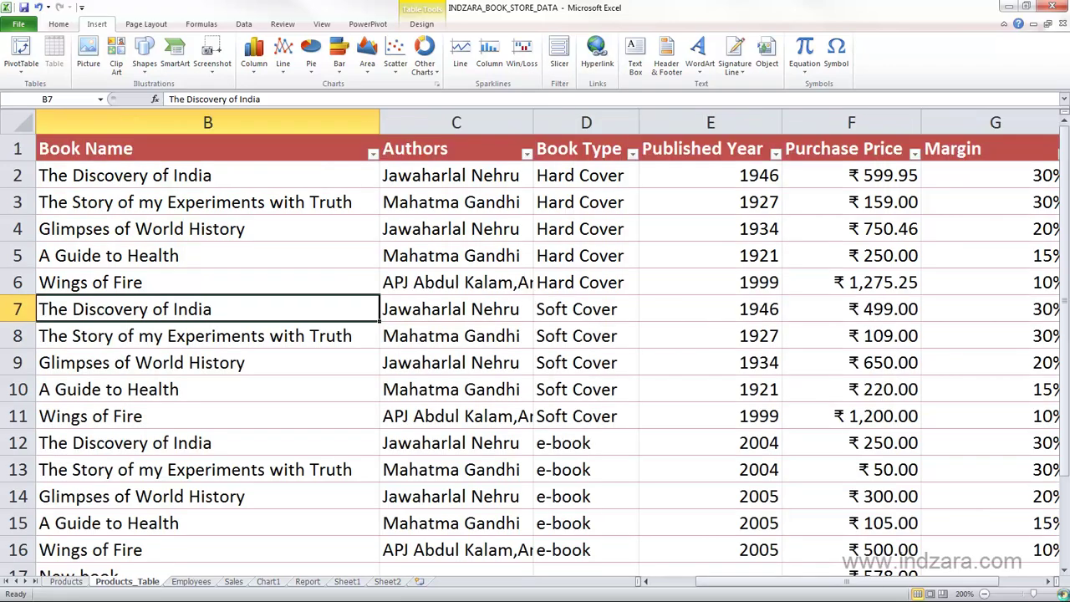
scroll(755, 412, "up", 3)
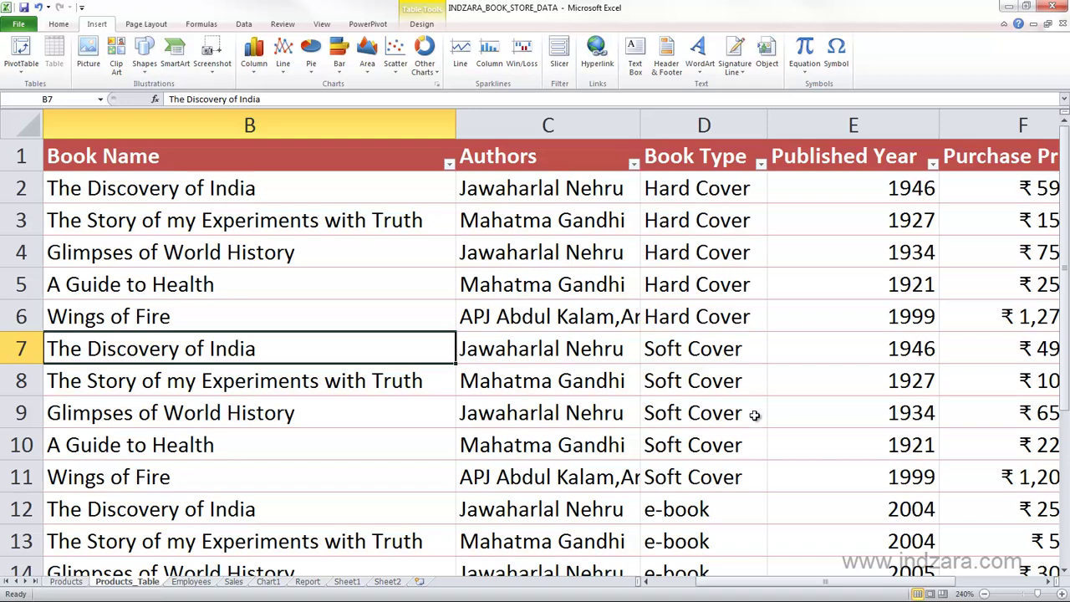
left_click(1064, 574)
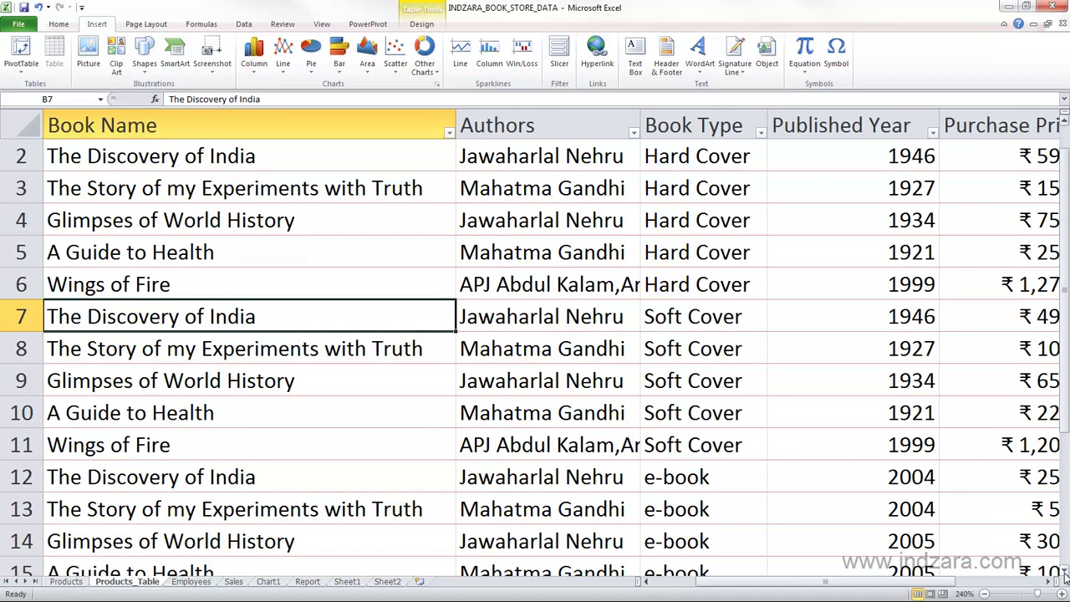
left_click(1064, 574)
left_click(1064, 575)
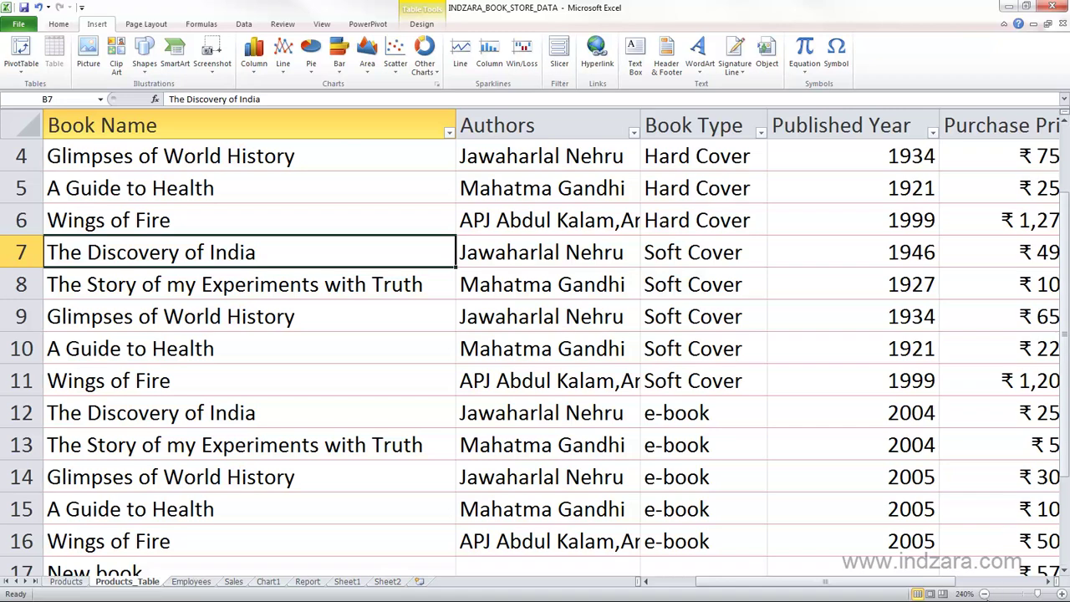
Reduce the magnification of Products_Table to 170% so that more of the products table fits in view.
left_click(984, 593)
left_click(984, 593)
left_click(984, 593)
left_click(984, 593)
left_click(984, 593)
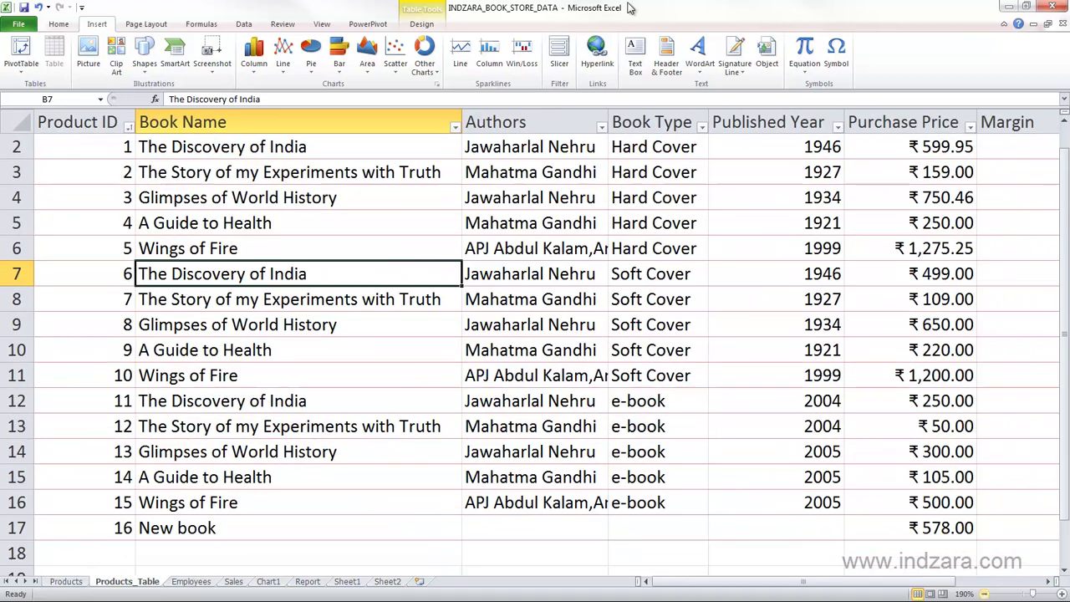
left_click(984, 593)
left_click(984, 594)
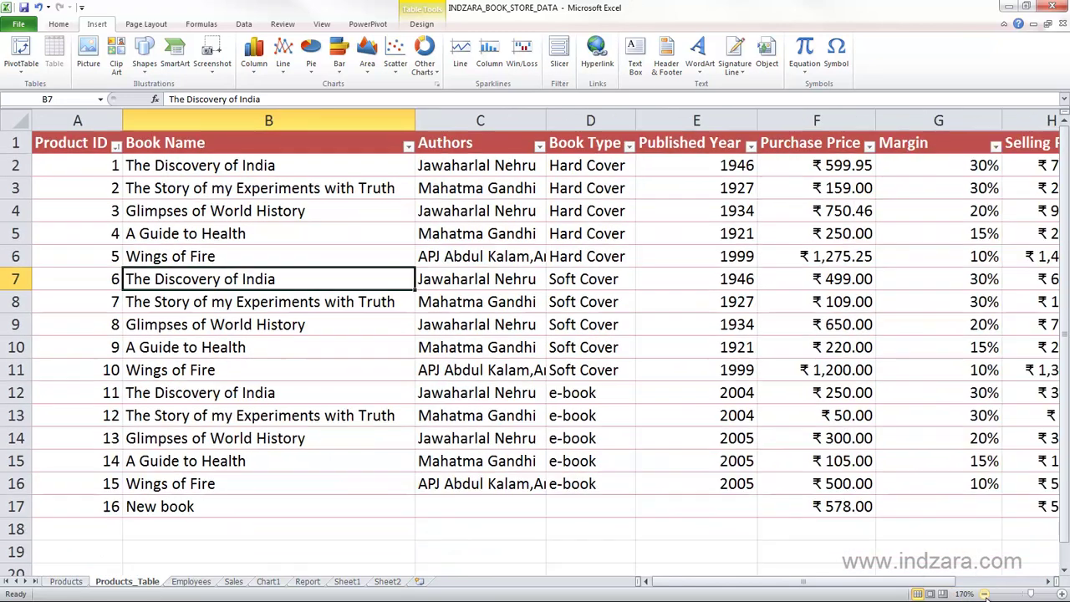